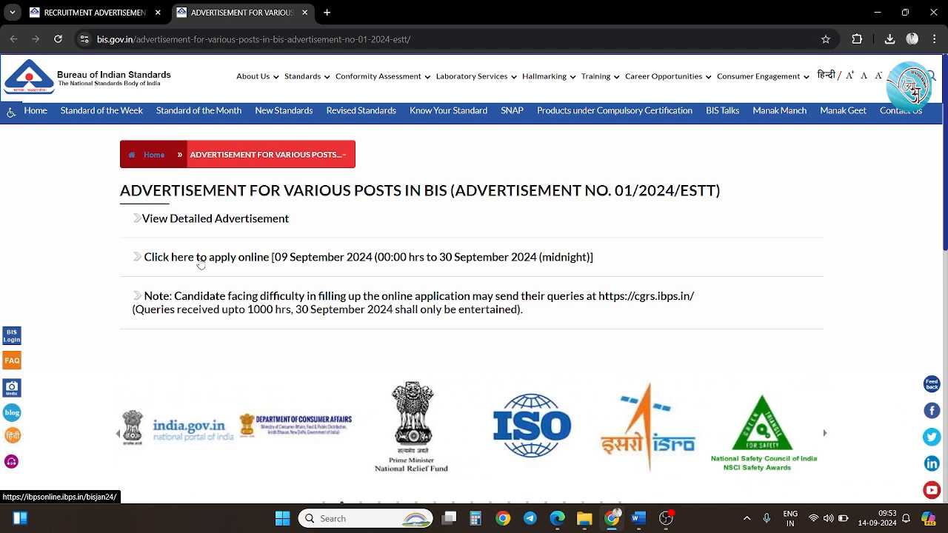
Open the BIS detailed advertisement PDF showing the Details of Vacancies table.
{"action": "left_click", "coordinate": [244, 220]}
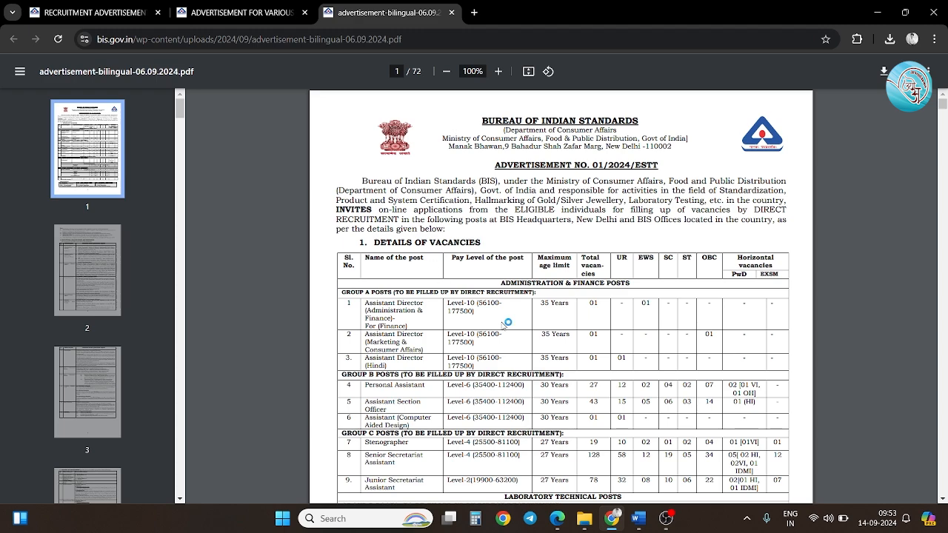
Scroll through the vacancy table, then close the advertisement PDF tab.
{"action": "scroll", "coordinate": [508, 322], "scroll_direction": "down", "scroll_amount": 5}
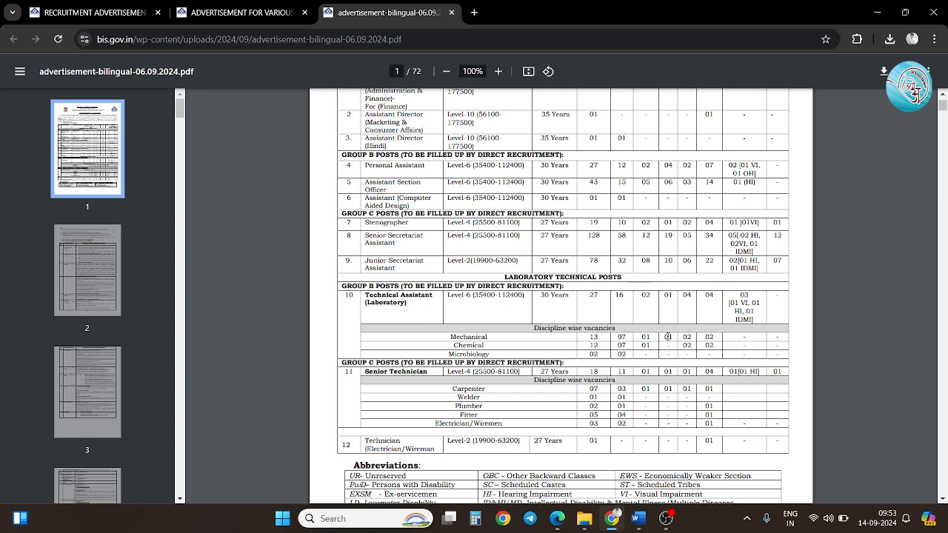
{"action": "left_click", "coordinate": [451, 12]}
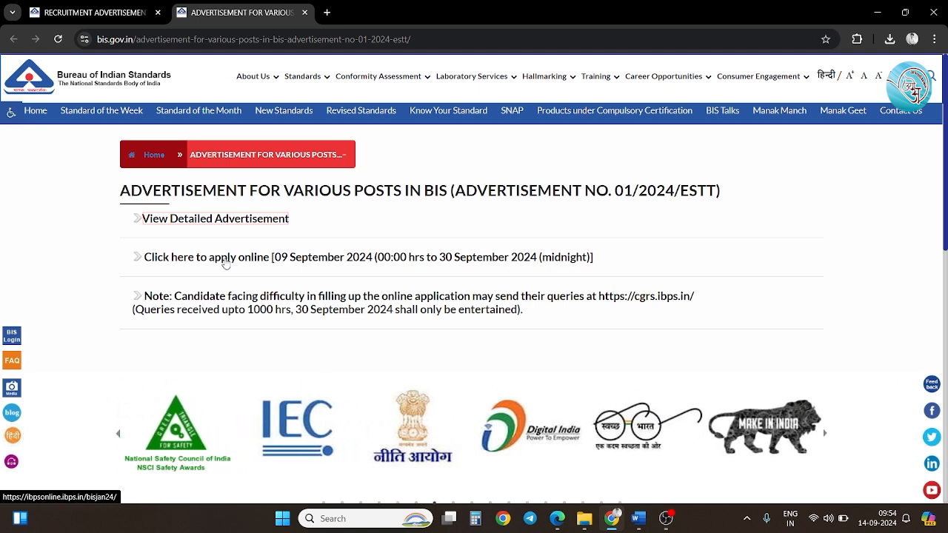
Go to the IBPS apply-online portal, dismiss the password notice, and start a New Registration.
{"action": "left_click", "coordinate": [226, 264]}
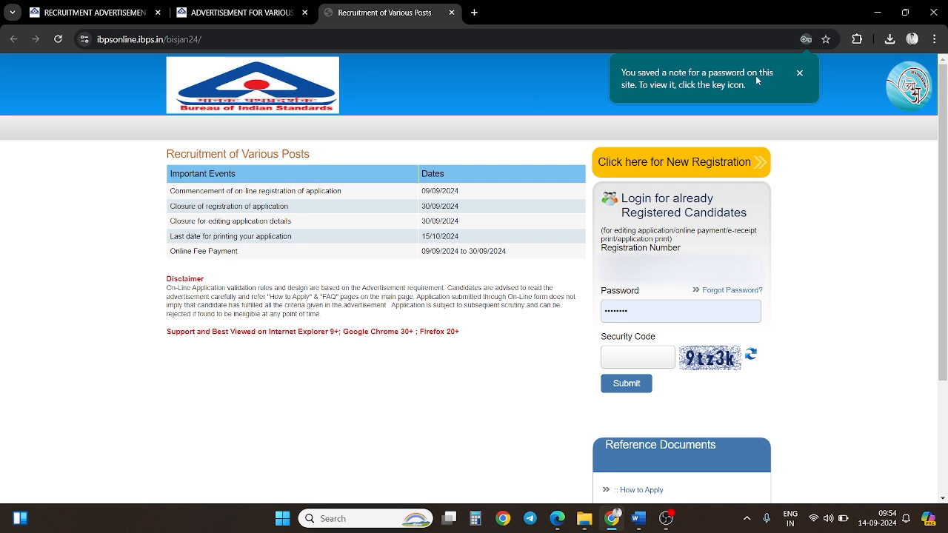
{"action": "left_click", "coordinate": [800, 73]}
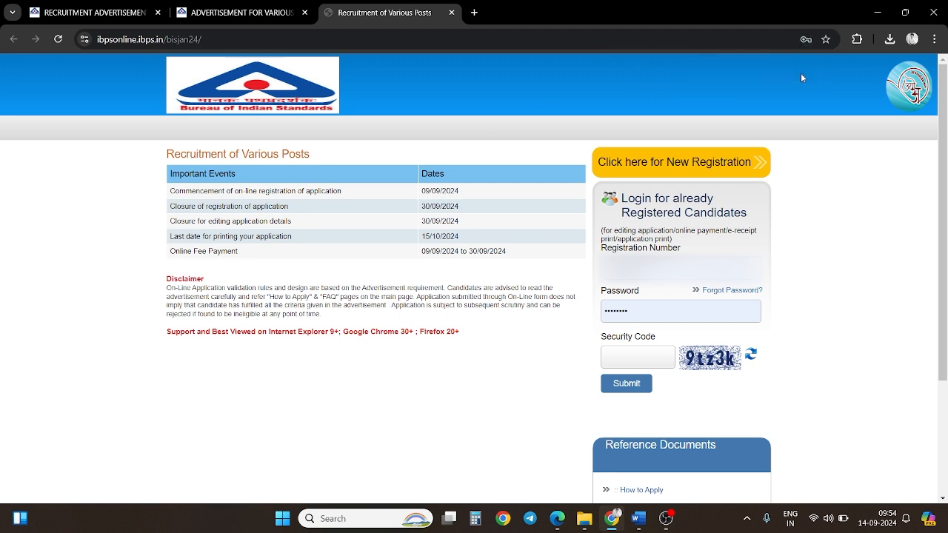
{"action": "left_click", "coordinate": [705, 164]}
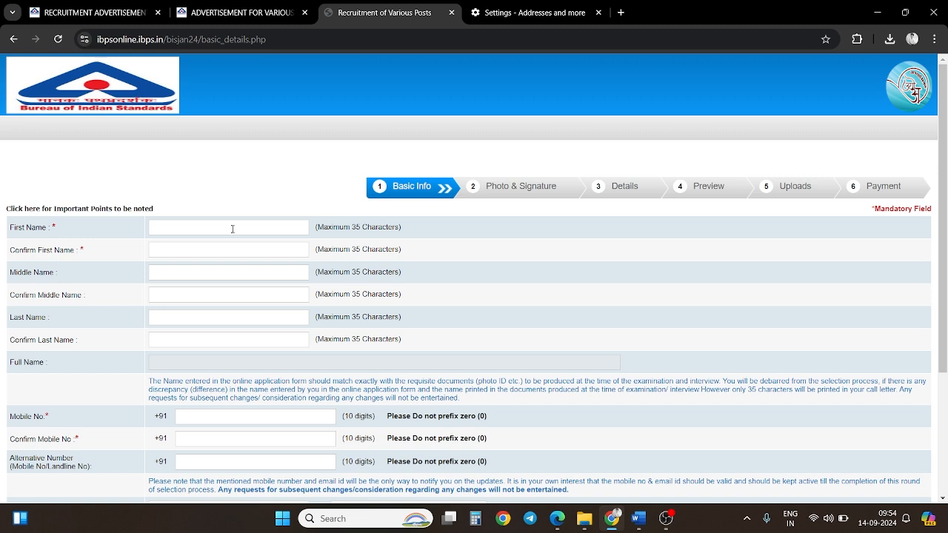
Fill in the mobile number and email, choosing gmail.com as the email domain.
{"action": "scroll", "coordinate": [324, 137], "scroll_direction": "down", "scroll_amount": 2}
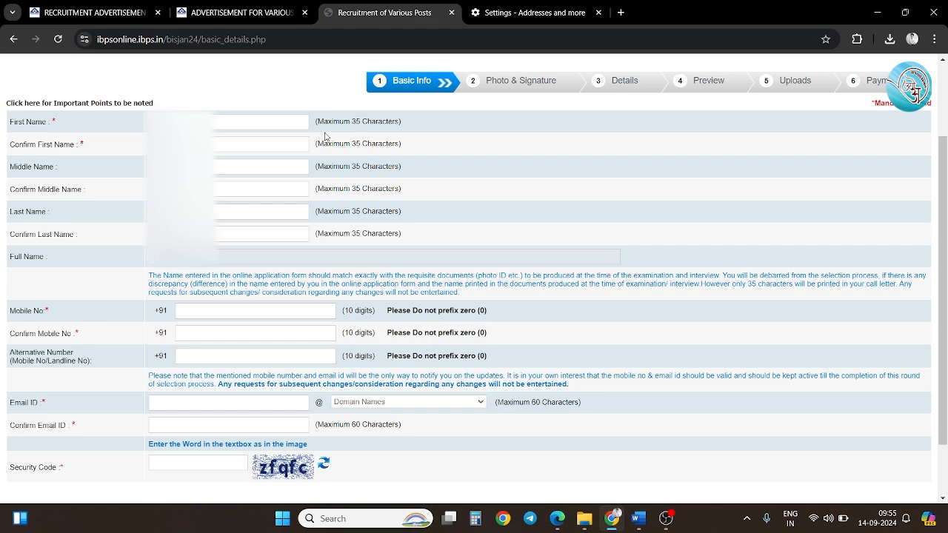
{"action": "scroll", "coordinate": [324, 137], "scroll_direction": "down", "scroll_amount": 1}
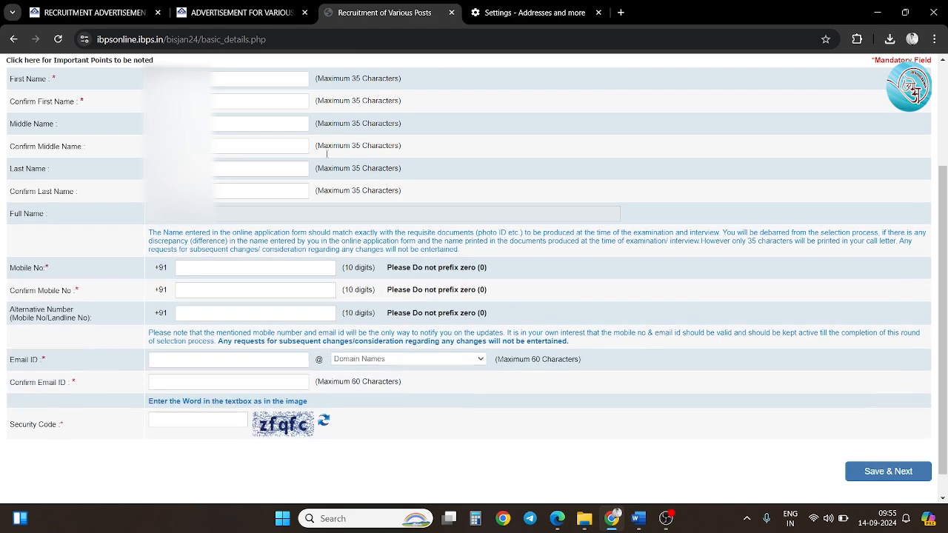
{"action": "left_click", "coordinate": [274, 269]}
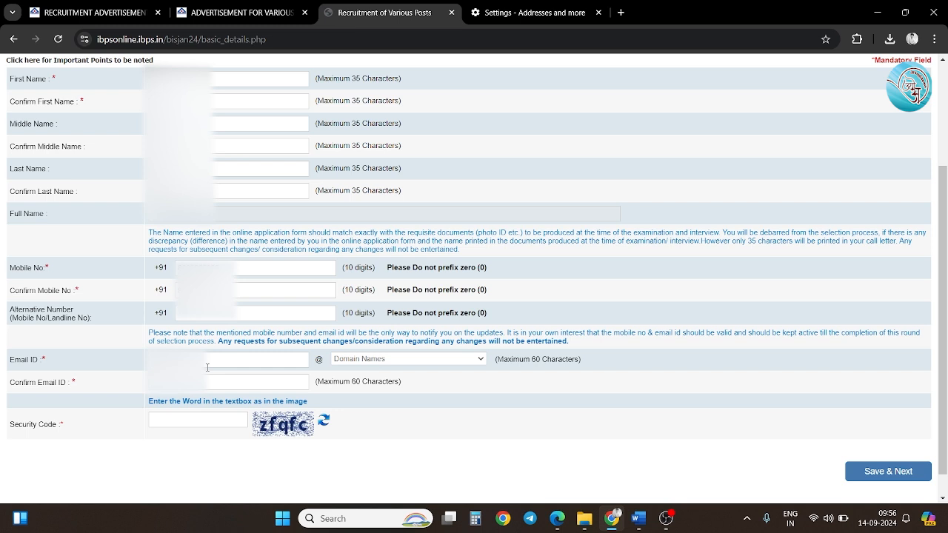
{"action": "left_click", "coordinate": [375, 360]}
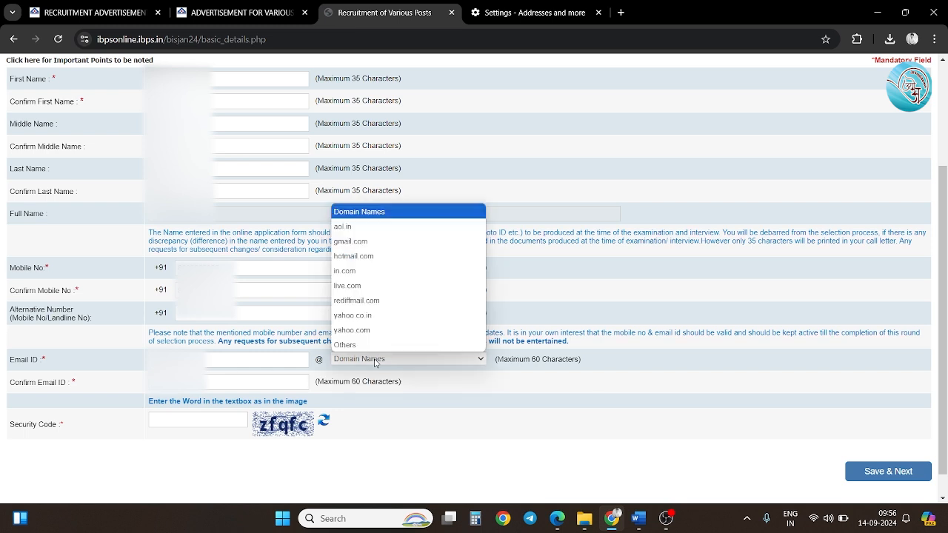
{"action": "left_click", "coordinate": [271, 367]}
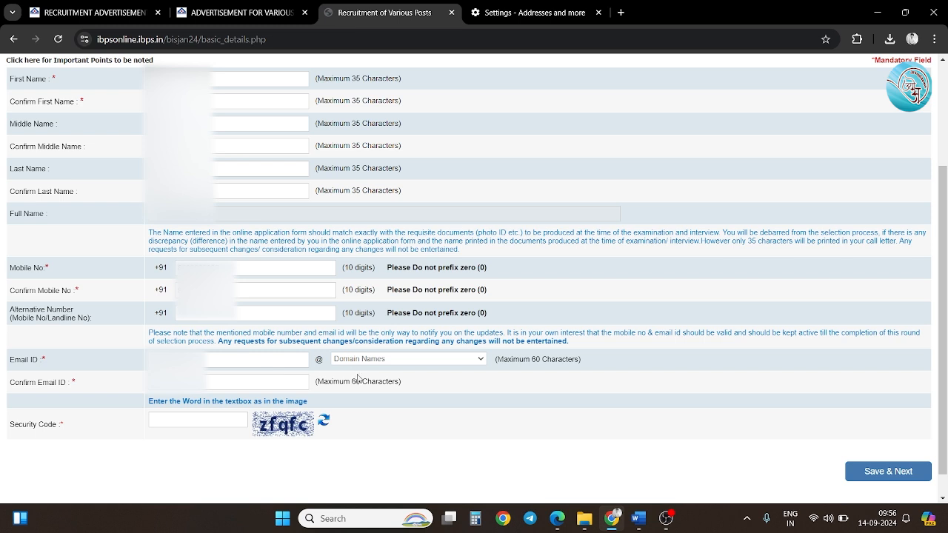
{"action": "left_click", "coordinate": [374, 360]}
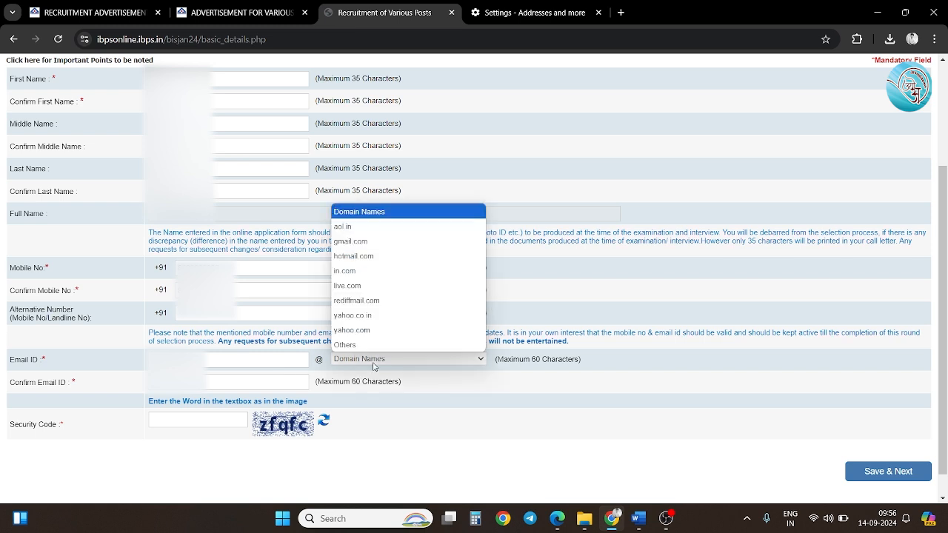
{"action": "left_click", "coordinate": [376, 243]}
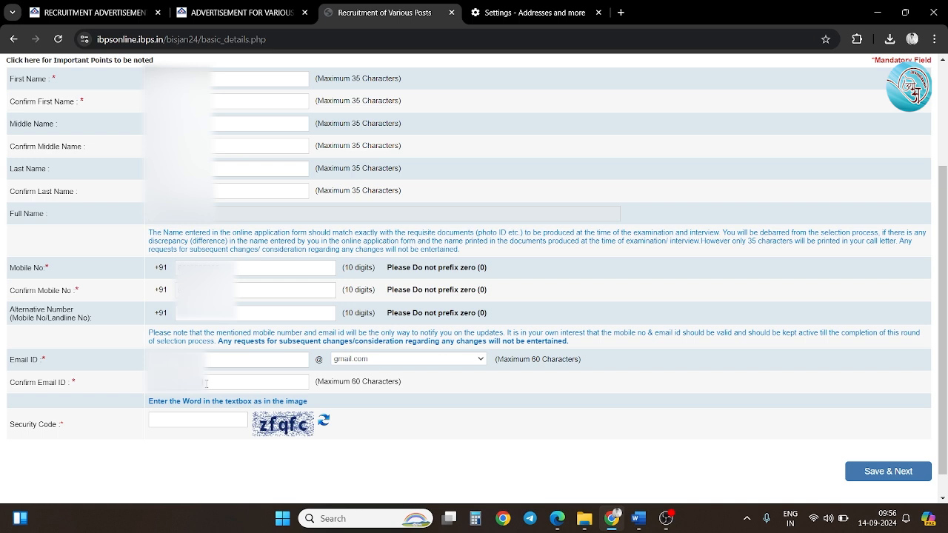
{"action": "type", "text": "gmail.com"}
Enter the security code and save the Basic Info to get a registration number.
{"action": "left_click", "coordinate": [194, 423]}
{"action": "type", "text": "zfqfc"}
{"action": "left_click", "coordinate": [879, 470]}
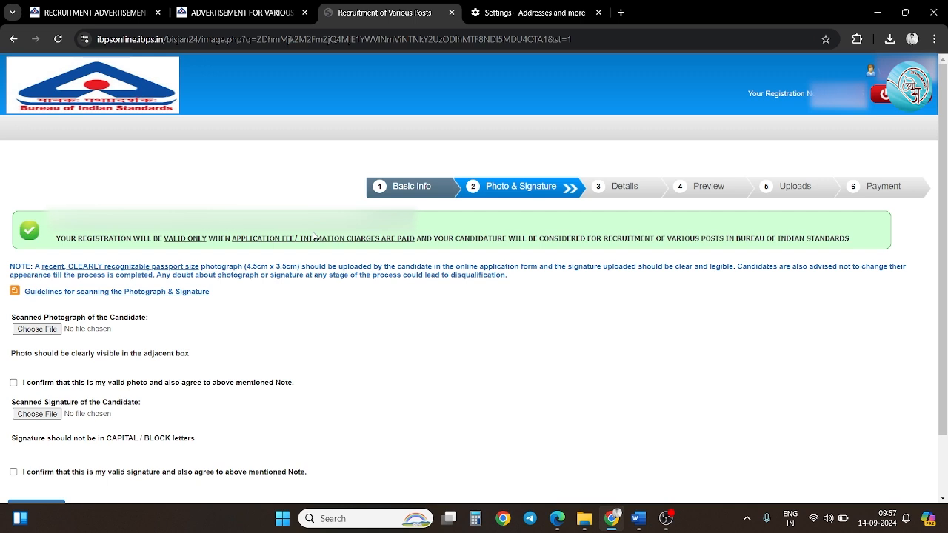
Upload the photograph, tick its validity confirmation, and choose the signature file.
{"action": "scroll", "coordinate": [370, 320], "scroll_direction": "down", "scroll_amount": 1}
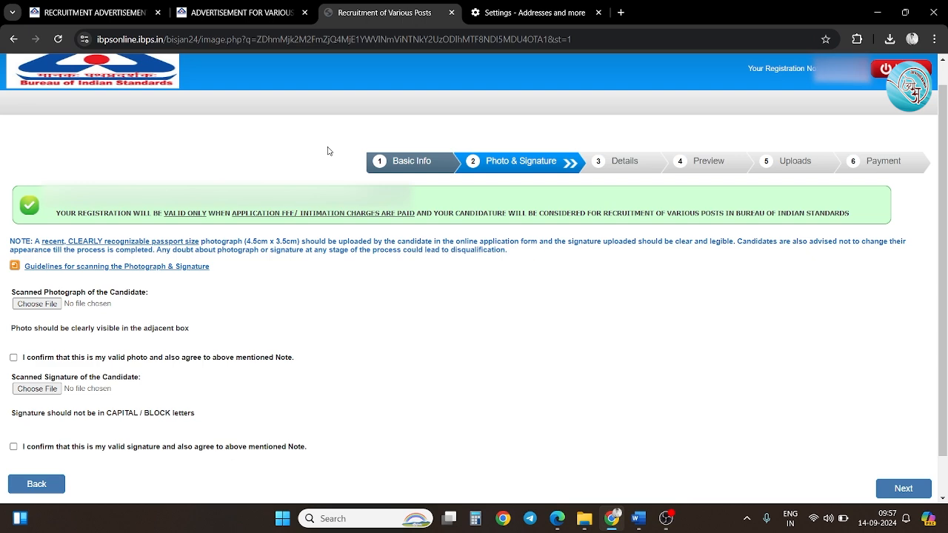
{"action": "scroll", "coordinate": [329, 151], "scroll_direction": "down", "scroll_amount": 1}
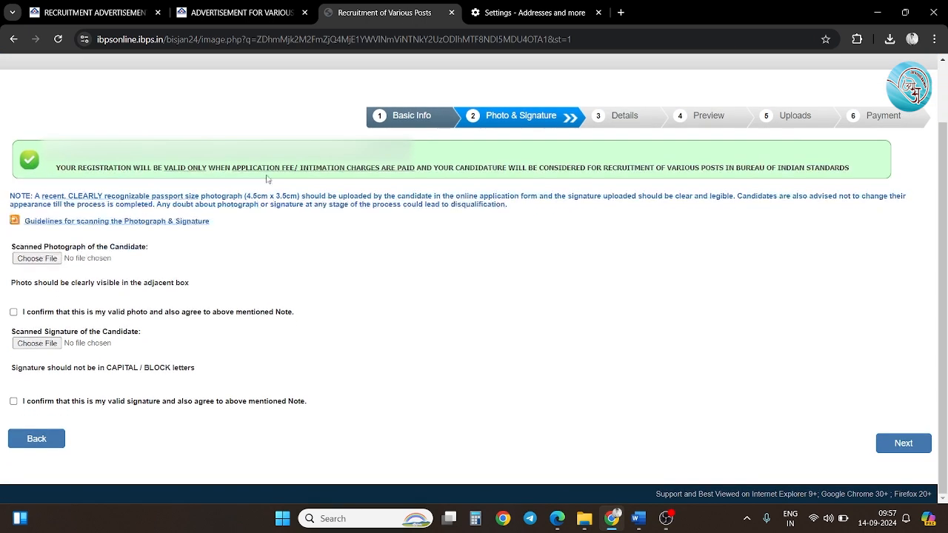
{"action": "left_click", "coordinate": [37, 259]}
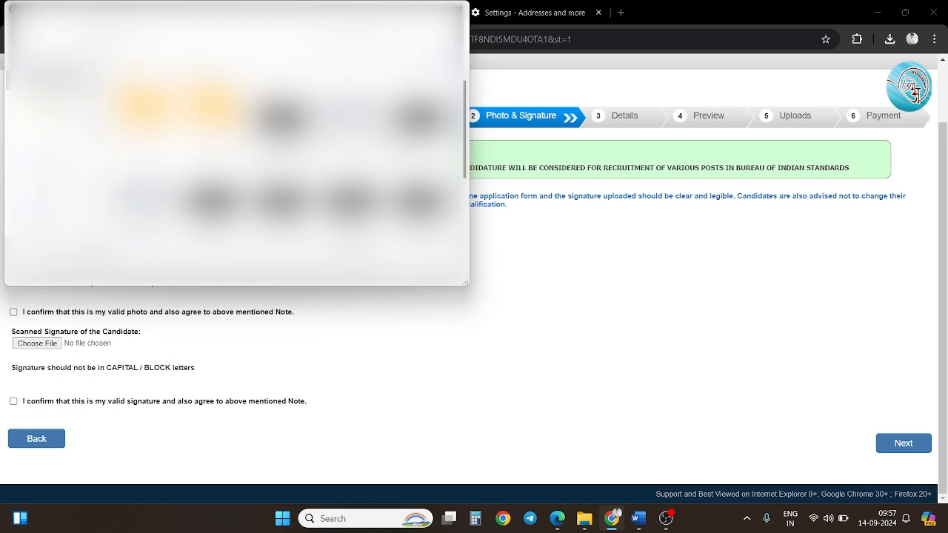
{"action": "scroll", "coordinate": [237, 149], "scroll_direction": "down", "scroll_amount": 2}
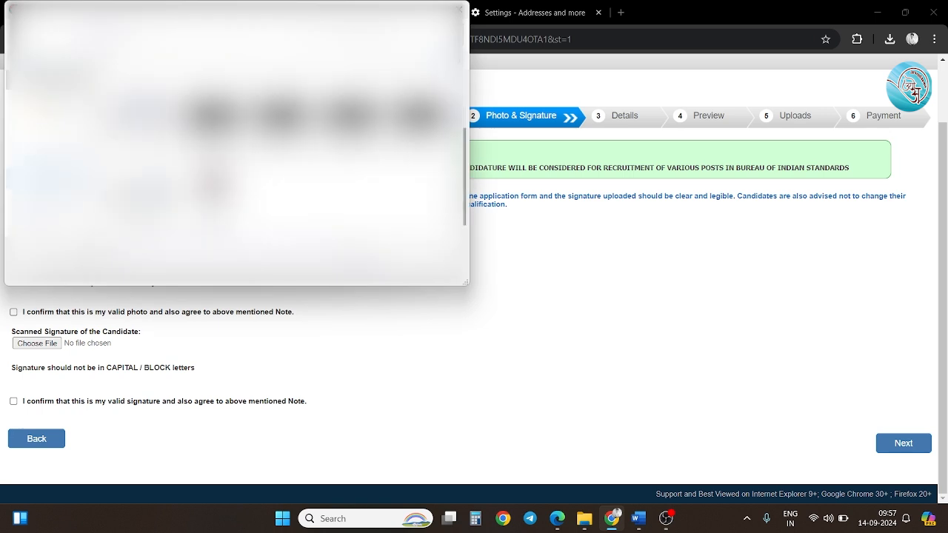
{"action": "left_click", "coordinate": [50, 160]}
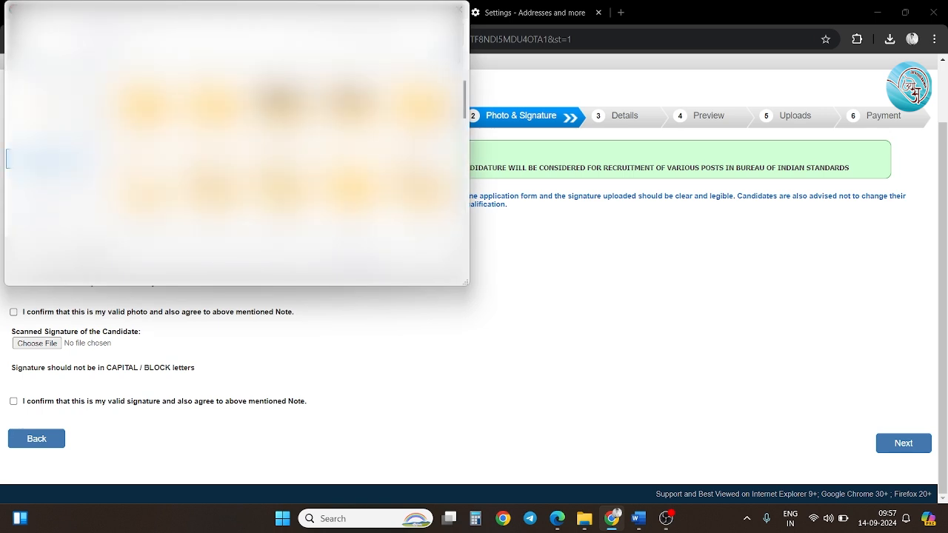
{"action": "left_click", "coordinate": [14, 319]}
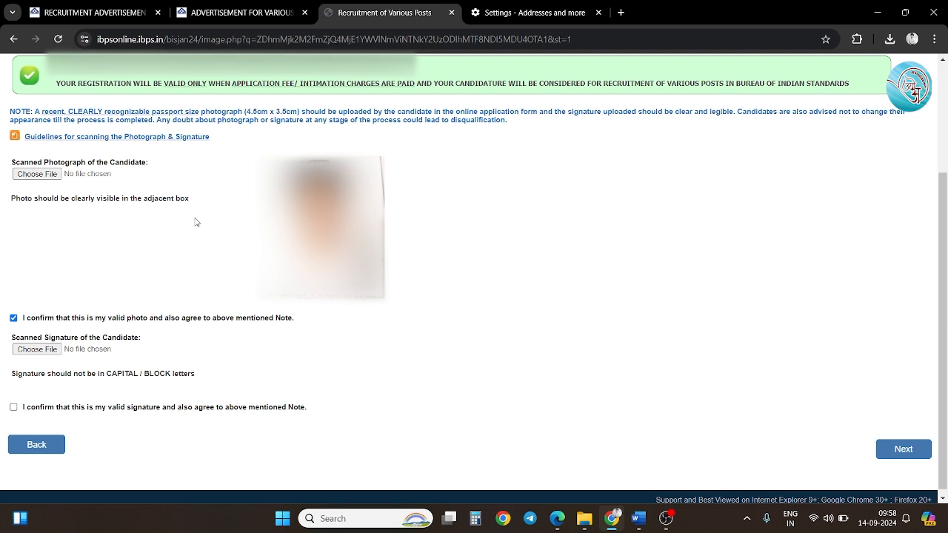
{"action": "scroll", "coordinate": [90, 286], "scroll_direction": "down", "scroll_amount": 1}
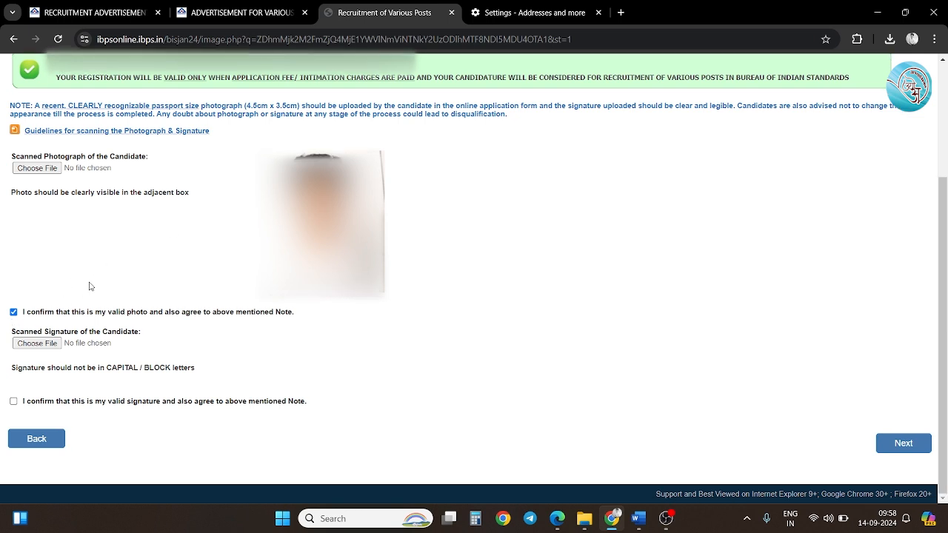
{"action": "left_click", "coordinate": [42, 347]}
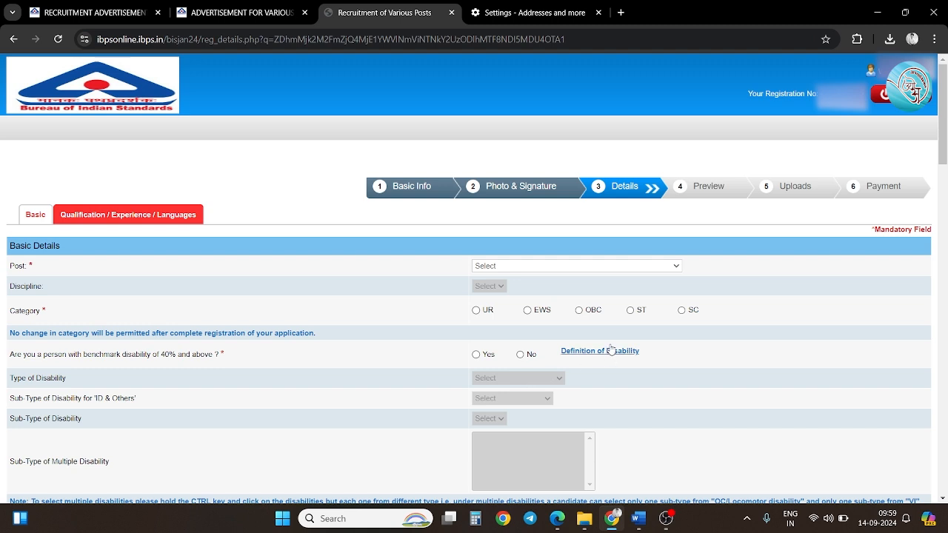
Choose post Technical Assistant (Laboratory) with discipline Mechanical.
{"action": "left_click", "coordinate": [585, 267]}
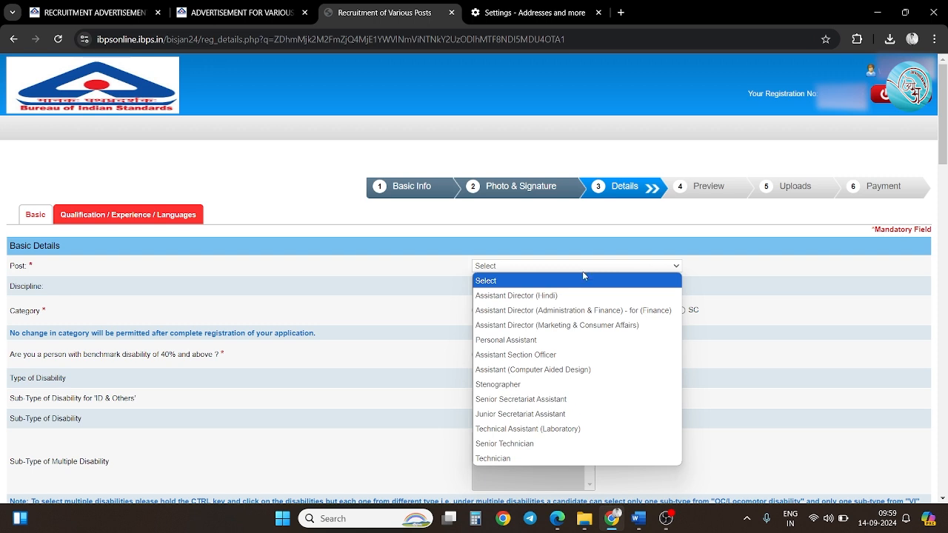
{"action": "left_click", "coordinate": [552, 430]}
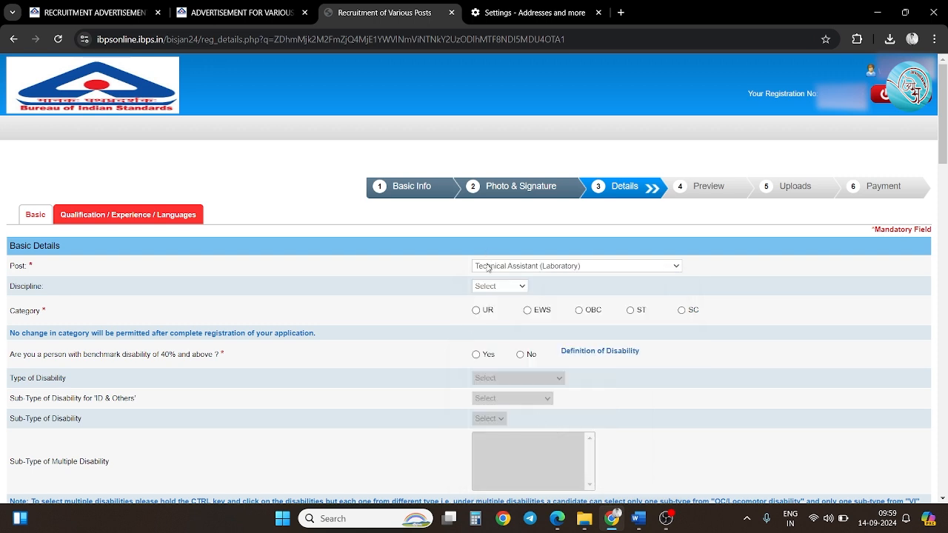
{"action": "left_click", "coordinate": [496, 287]}
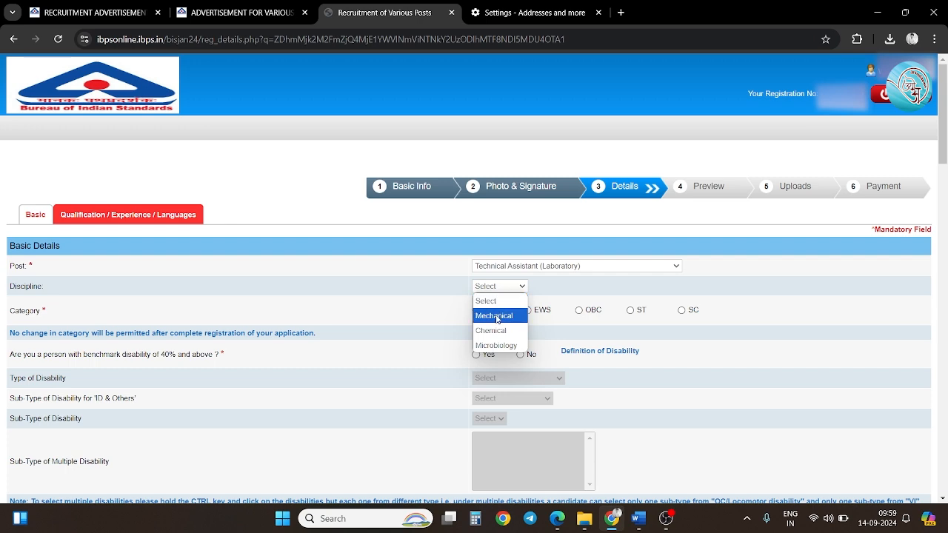
{"action": "left_click", "coordinate": [495, 316]}
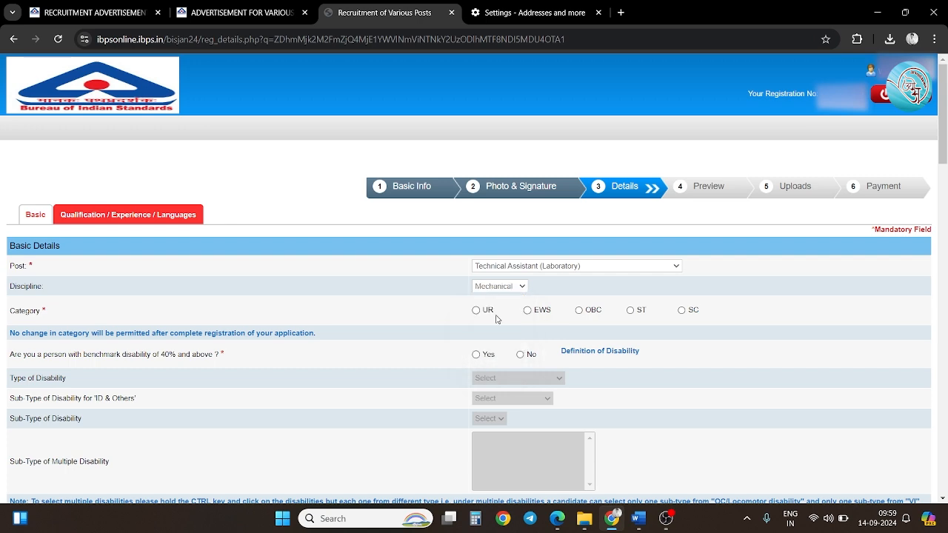
Set category SC, acknowledge its warning, and answer No to both disability questions.
{"action": "left_click", "coordinate": [681, 311]}
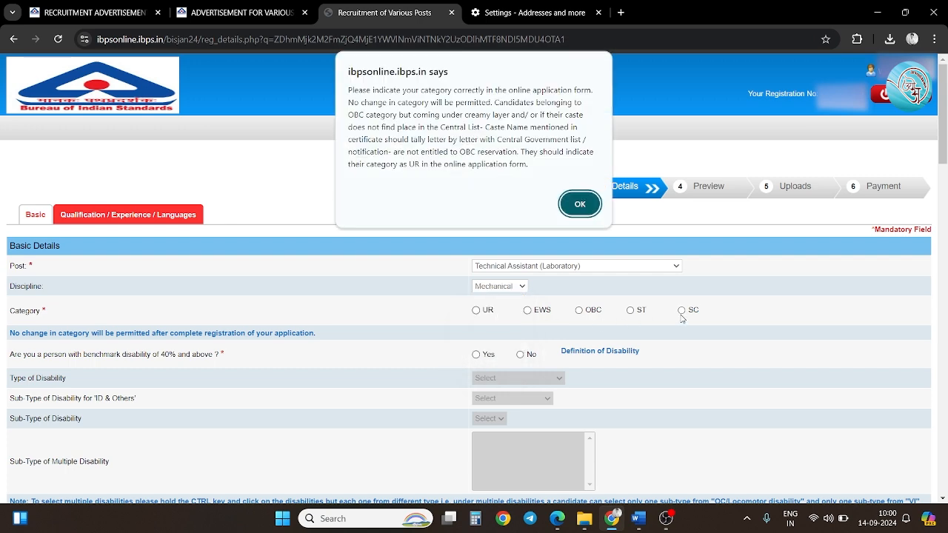
{"action": "left_click", "coordinate": [580, 204]}
{"action": "scroll", "coordinate": [390, 334], "scroll_direction": "down", "scroll_amount": 2}
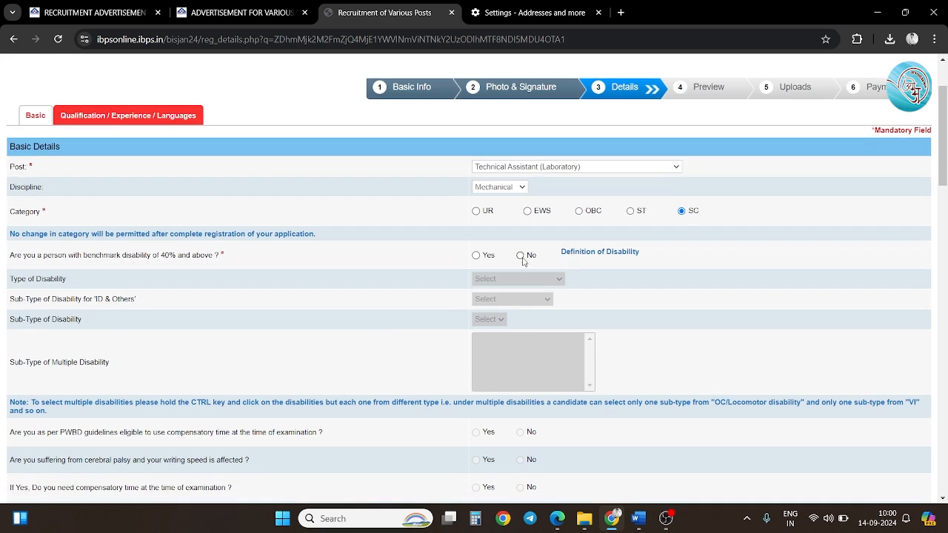
{"action": "left_click", "coordinate": [521, 256]}
{"action": "scroll", "coordinate": [522, 296], "scroll_direction": "down", "scroll_amount": 4}
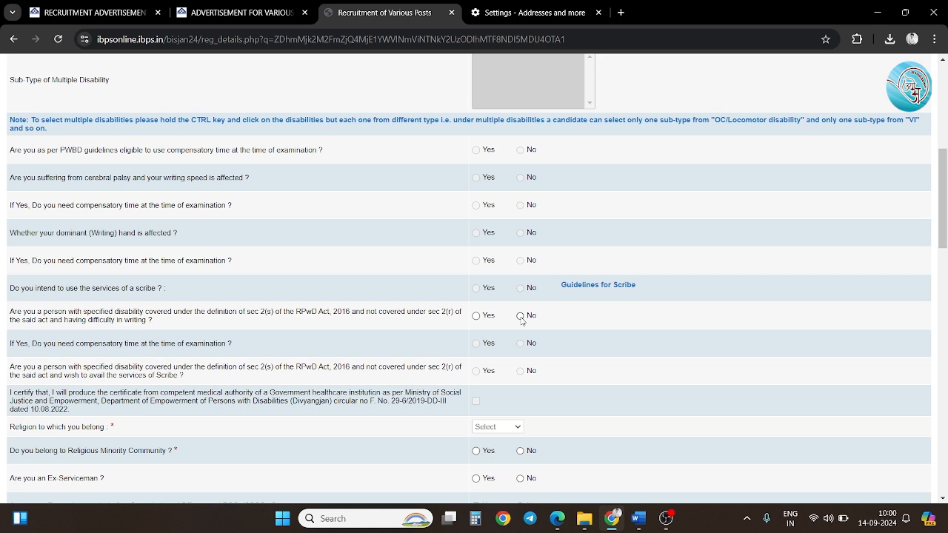
{"action": "left_click", "coordinate": [521, 317]}
{"action": "scroll", "coordinate": [520, 359], "scroll_direction": "down", "scroll_amount": 1}
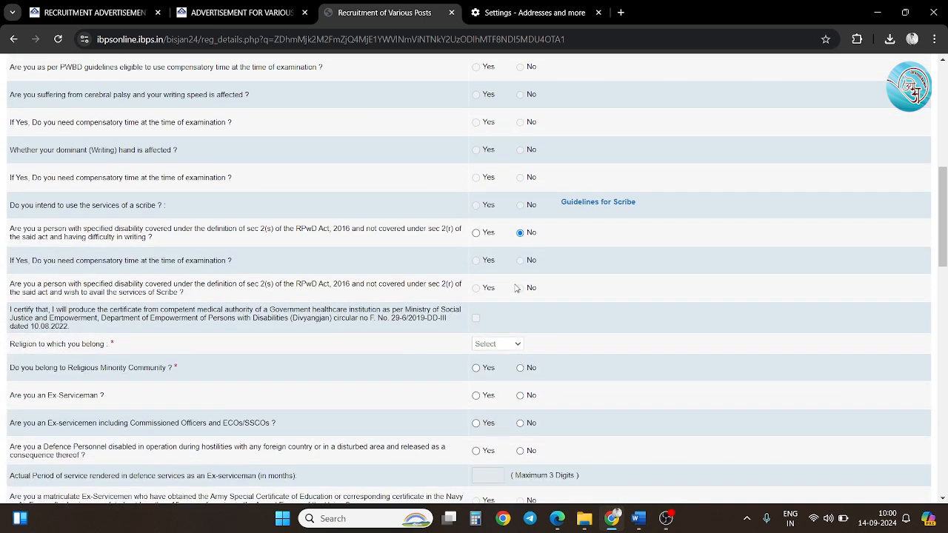
Set religion to Buddhist and answer Yes to religious minority community.
{"action": "left_click", "coordinate": [496, 347]}
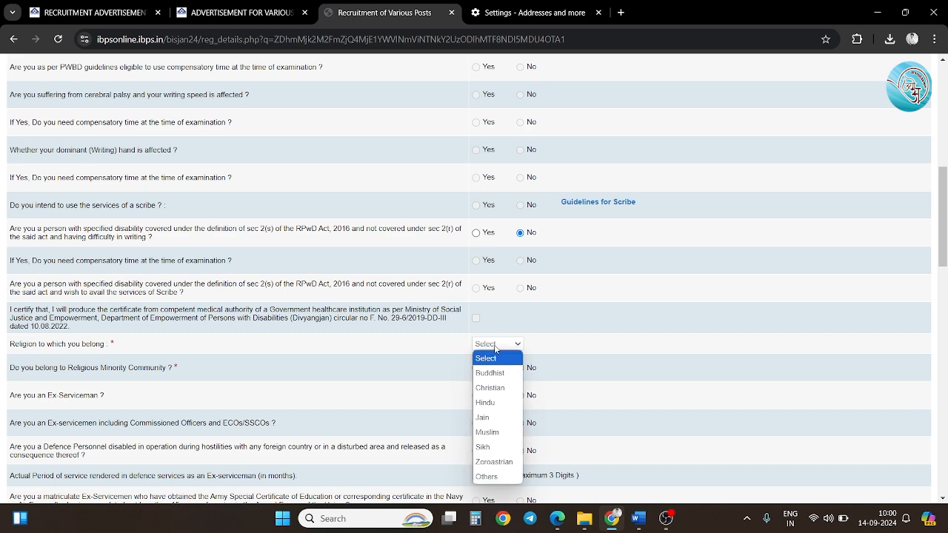
{"action": "left_click", "coordinate": [491, 371]}
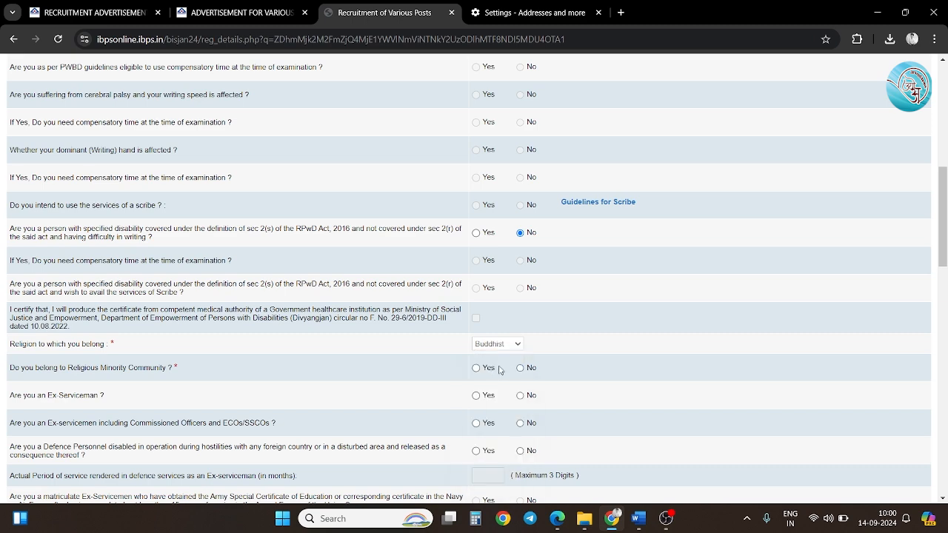
{"action": "left_click", "coordinate": [476, 368]}
Answer No to the ex-serviceman, commissioned officer, disabled defence and BIS departmental questions.
{"action": "scroll", "coordinate": [478, 370], "scroll_direction": "down", "scroll_amount": 2}
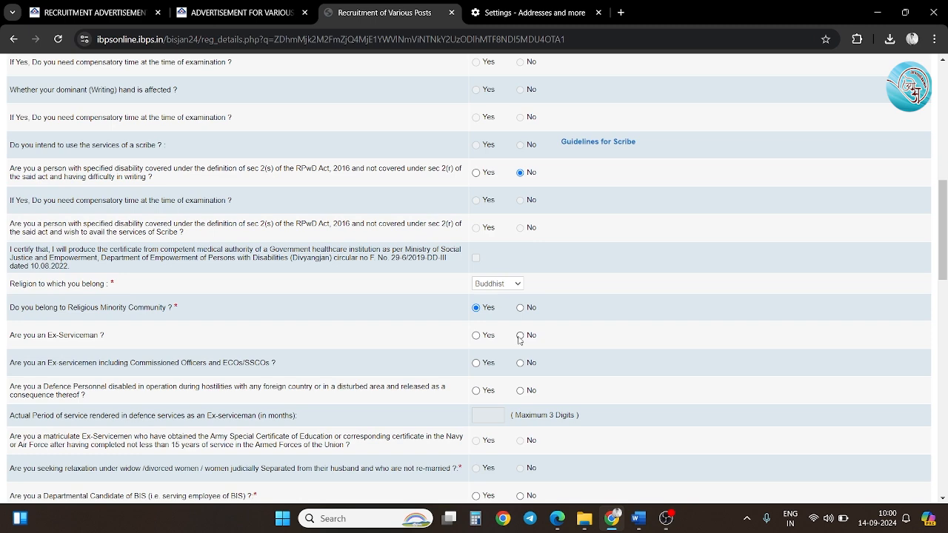
{"action": "left_click", "coordinate": [520, 336]}
{"action": "left_click", "coordinate": [520, 364]}
{"action": "scroll", "coordinate": [520, 367], "scroll_direction": "down", "scroll_amount": 1}
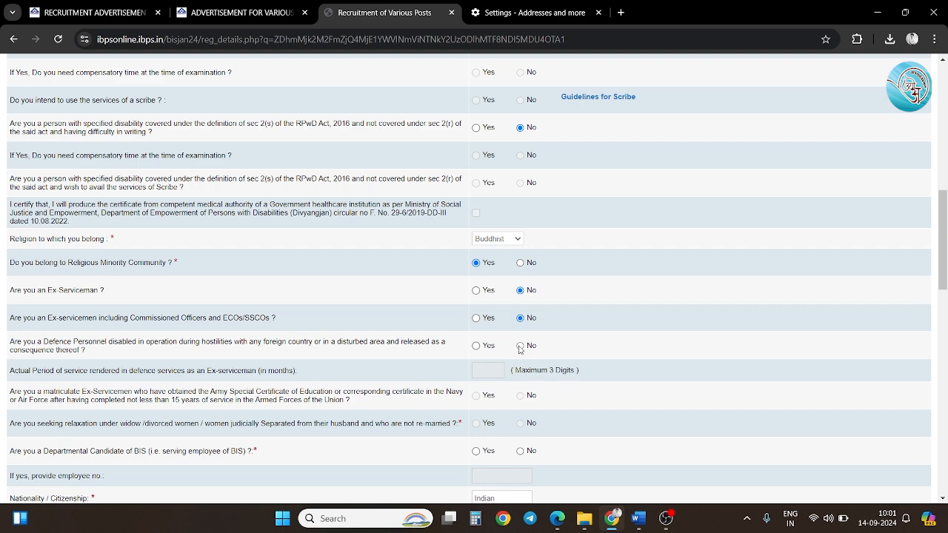
{"action": "left_click", "coordinate": [520, 346]}
{"action": "scroll", "coordinate": [520, 348], "scroll_direction": "down", "scroll_amount": 1}
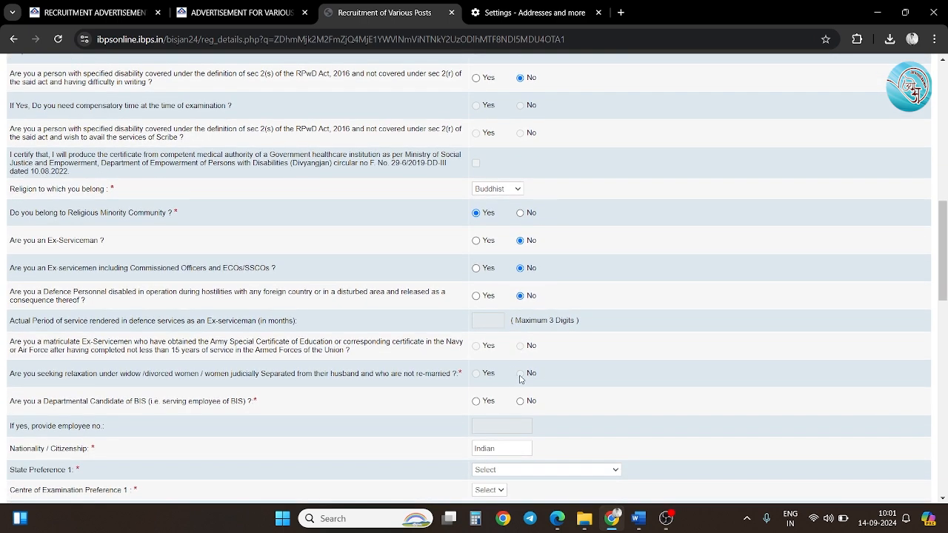
{"action": "scroll", "coordinate": [520, 378], "scroll_direction": "down", "scroll_amount": 1}
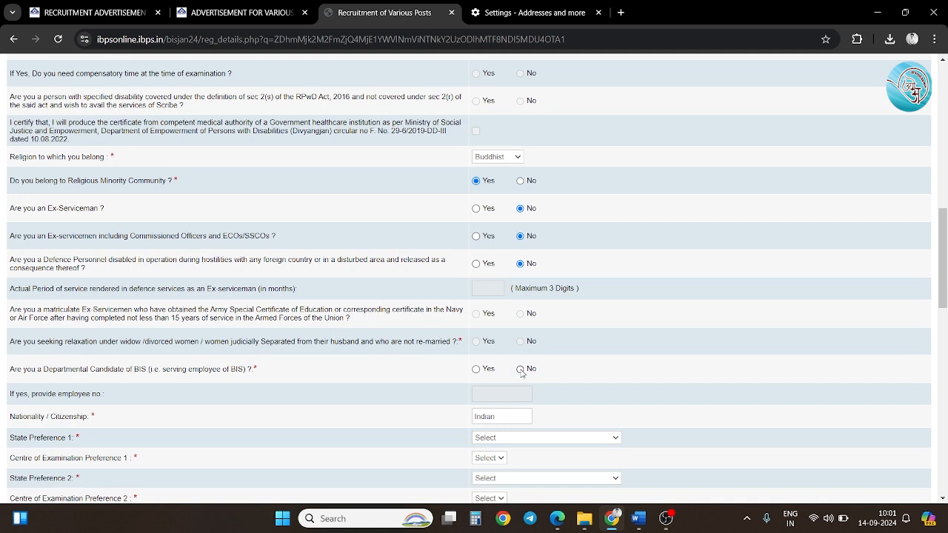
{"action": "left_click", "coordinate": [521, 370]}
Set State Preference 1 to Maharashtra with centre Mumbai/Navi Mumbai/Thane/MMR.
{"action": "scroll", "coordinate": [504, 373], "scroll_direction": "down", "scroll_amount": 2}
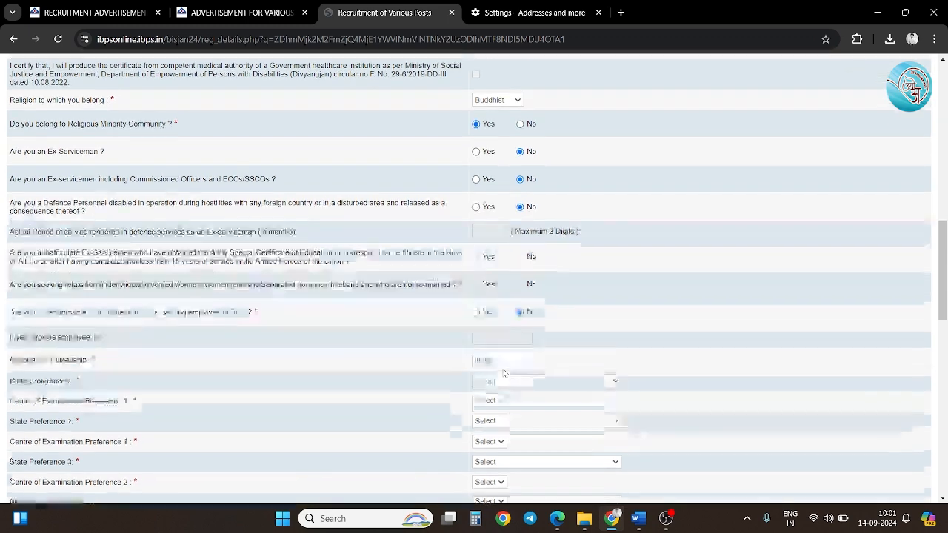
{"action": "left_click", "coordinate": [523, 374]}
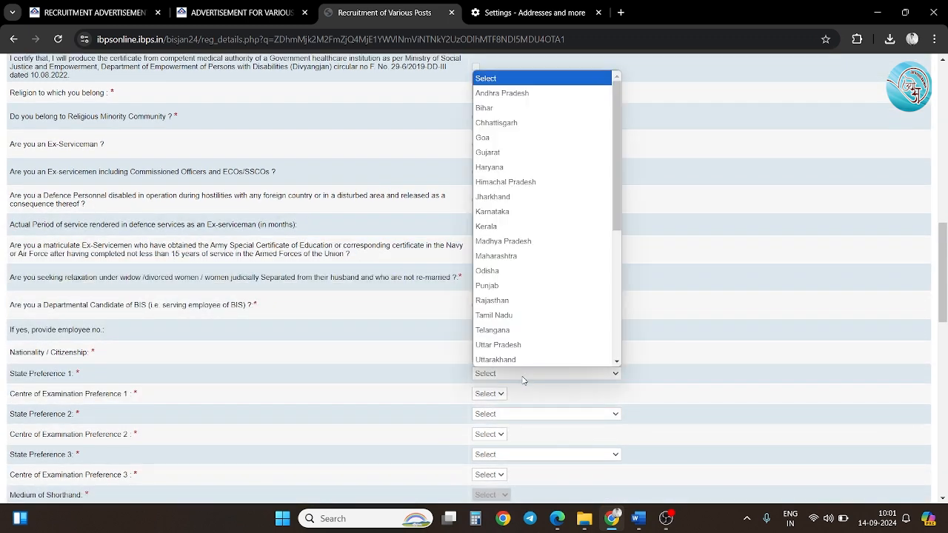
{"action": "left_click", "coordinate": [528, 256]}
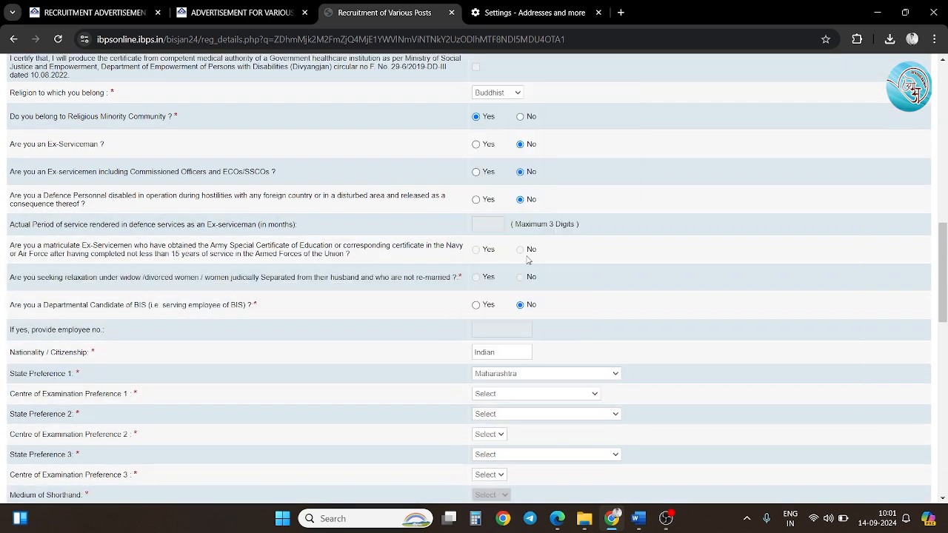
{"action": "scroll", "coordinate": [527, 260], "scroll_direction": "down", "scroll_amount": 1}
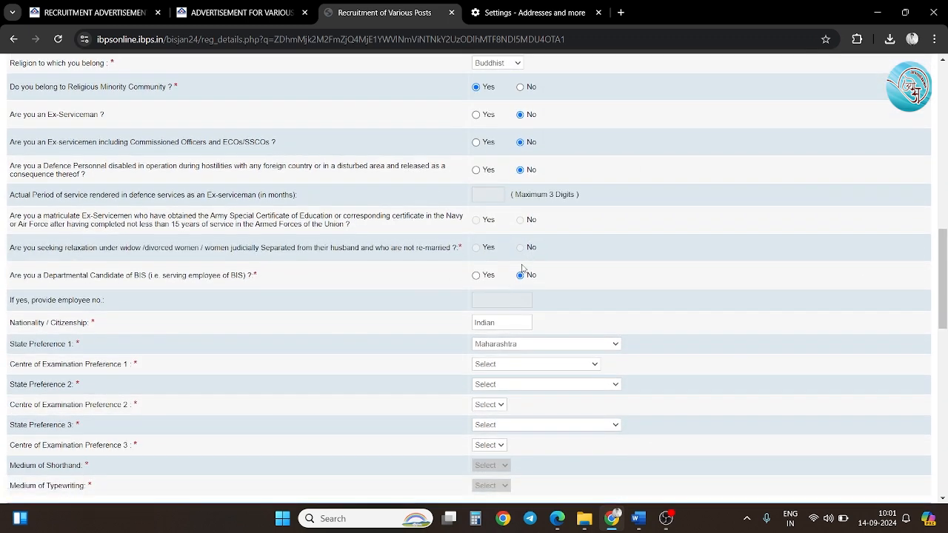
{"action": "left_click", "coordinate": [485, 365]}
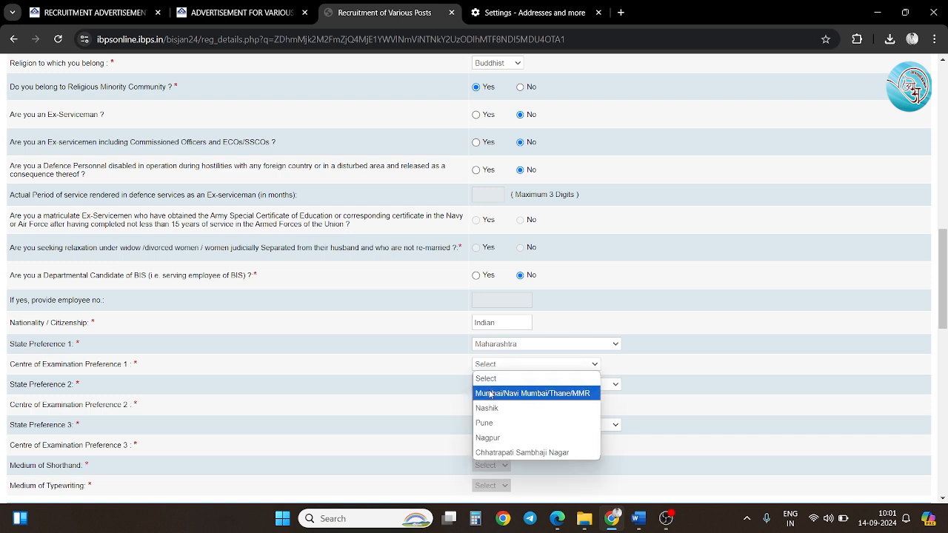
{"action": "left_click", "coordinate": [490, 394]}
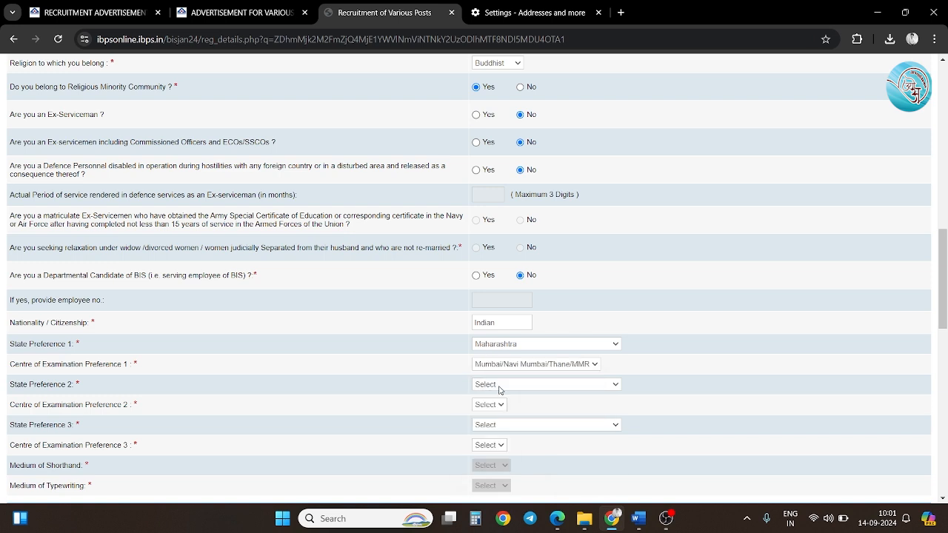
Set State Preference 2 to Maharashtra with centre Pune.
{"action": "left_click", "coordinate": [500, 386]}
{"action": "scroll", "coordinate": [514, 250], "scroll_direction": "down", "scroll_amount": 1}
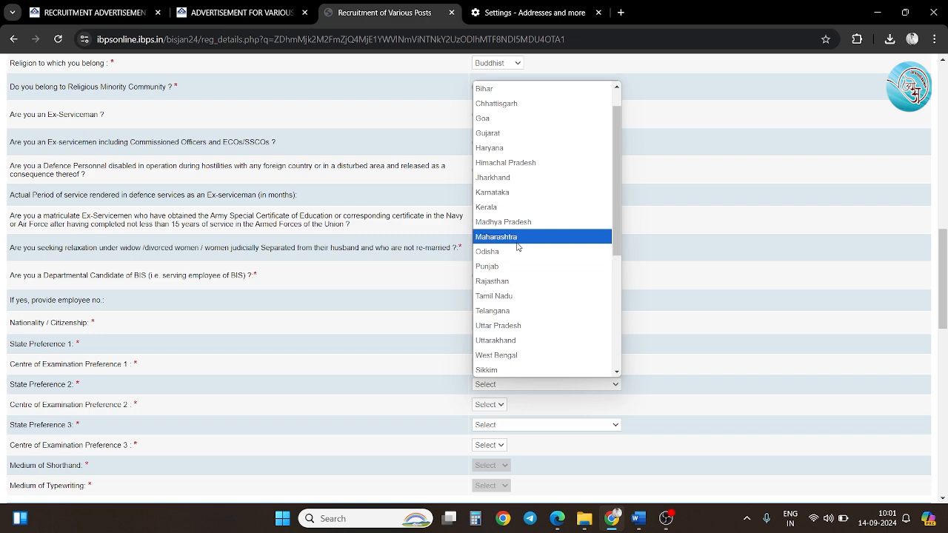
{"action": "left_click", "coordinate": [514, 237]}
{"action": "scroll", "coordinate": [503, 304], "scroll_direction": "down", "scroll_amount": 2}
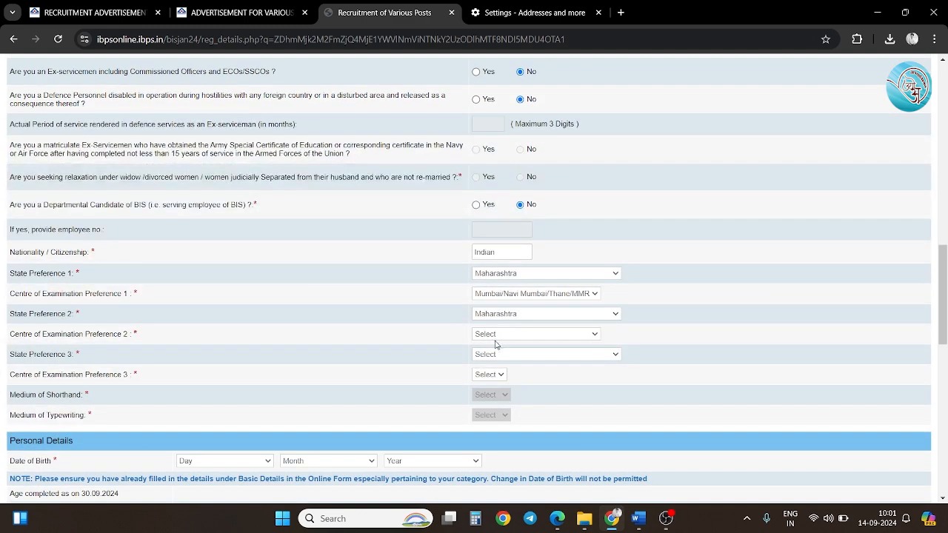
{"action": "left_click", "coordinate": [496, 337]}
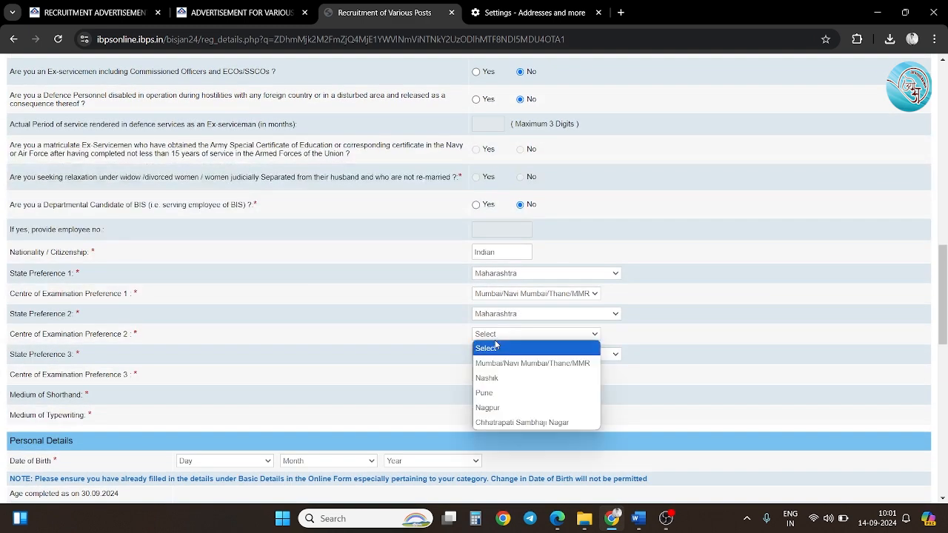
{"action": "left_click", "coordinate": [493, 393]}
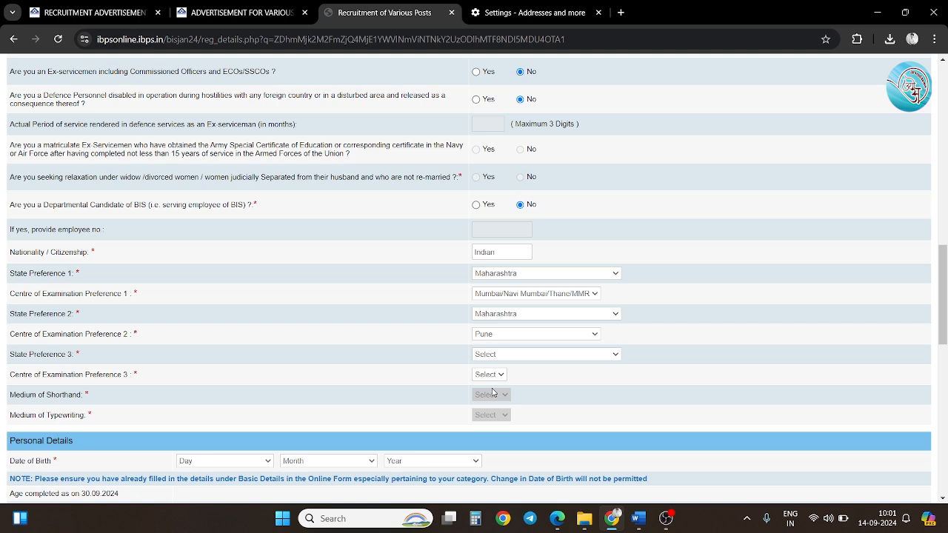
Set State Preference 3 to Maharashtra with centre Nashik.
{"action": "left_click", "coordinate": [506, 355]}
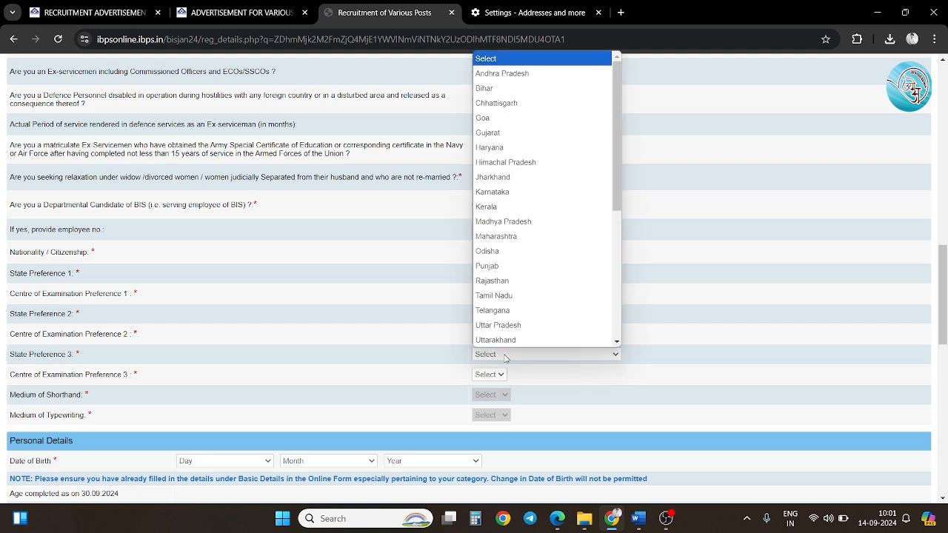
{"action": "left_click", "coordinate": [516, 239]}
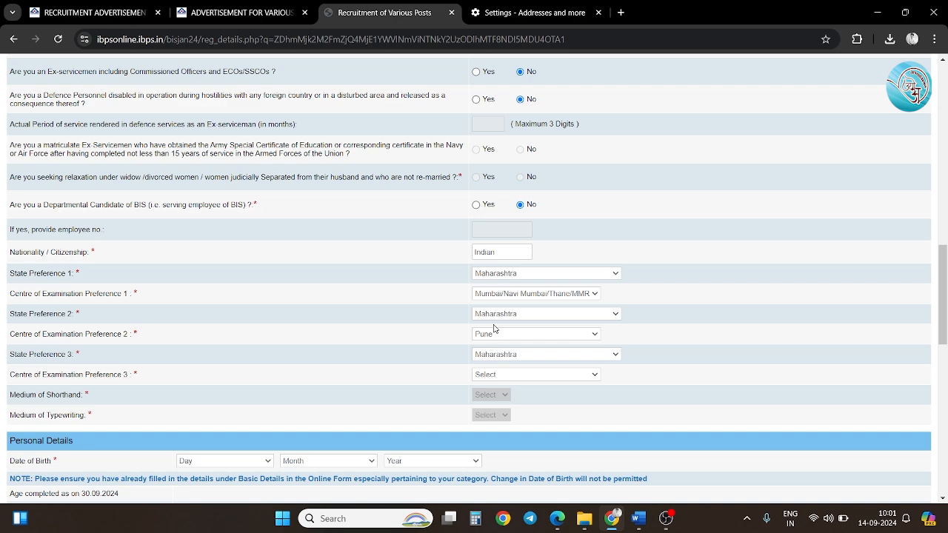
{"action": "left_click", "coordinate": [498, 374]}
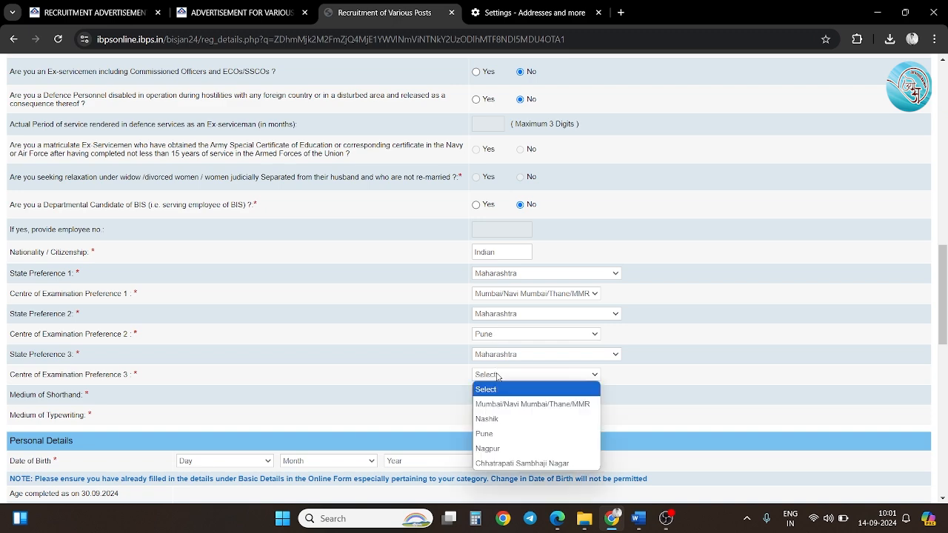
{"action": "left_click", "coordinate": [501, 419]}
{"action": "scroll", "coordinate": [500, 425], "scroll_direction": "down", "scroll_amount": 1}
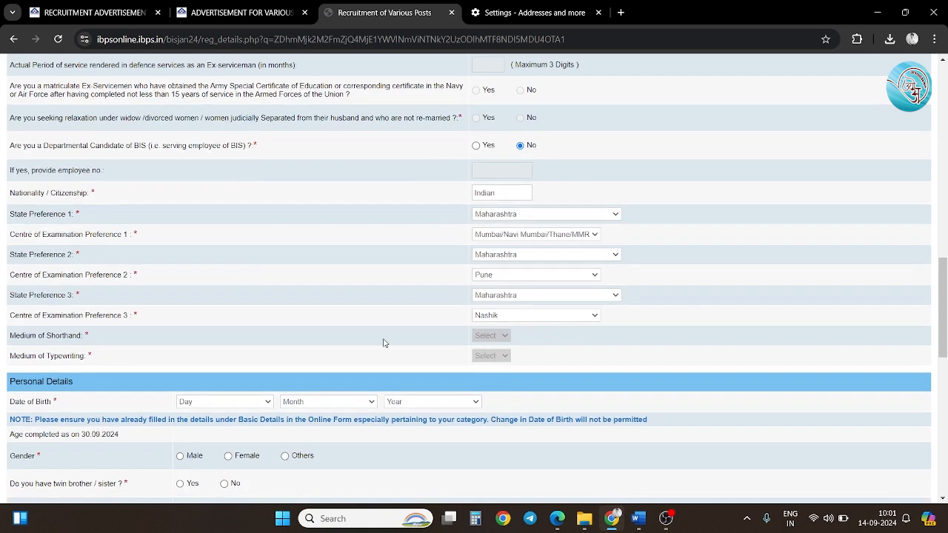
{"action": "scroll", "coordinate": [383, 343], "scroll_direction": "down", "scroll_amount": 1}
Set the date of birth to 04 March 1998.
{"action": "left_click", "coordinate": [240, 317]}
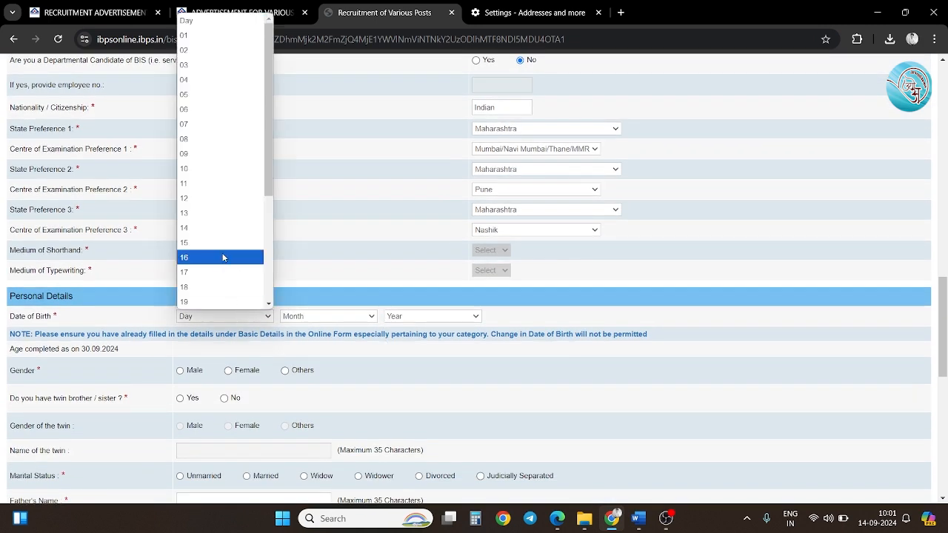
{"action": "left_click", "coordinate": [218, 80]}
{"action": "left_click", "coordinate": [345, 315]}
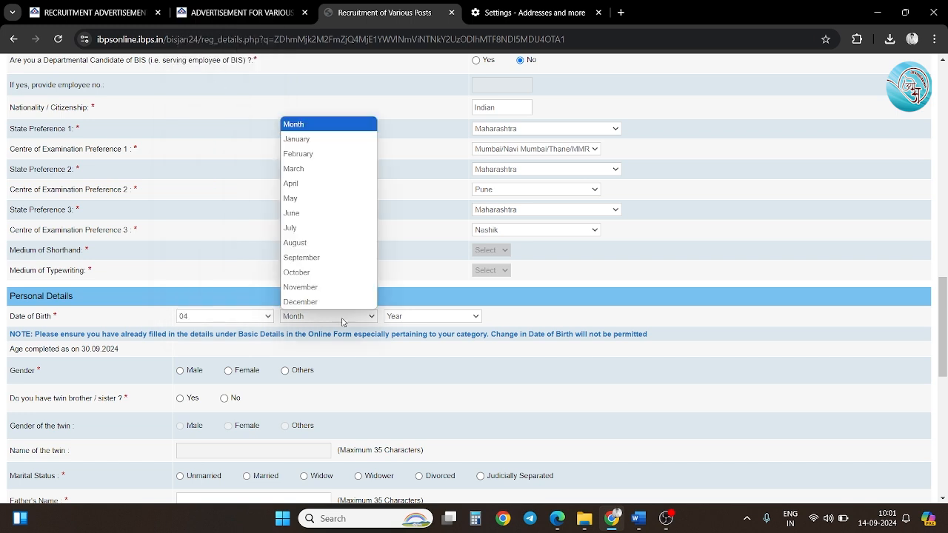
{"action": "left_click", "coordinate": [308, 168]}
{"action": "left_click", "coordinate": [411, 319]}
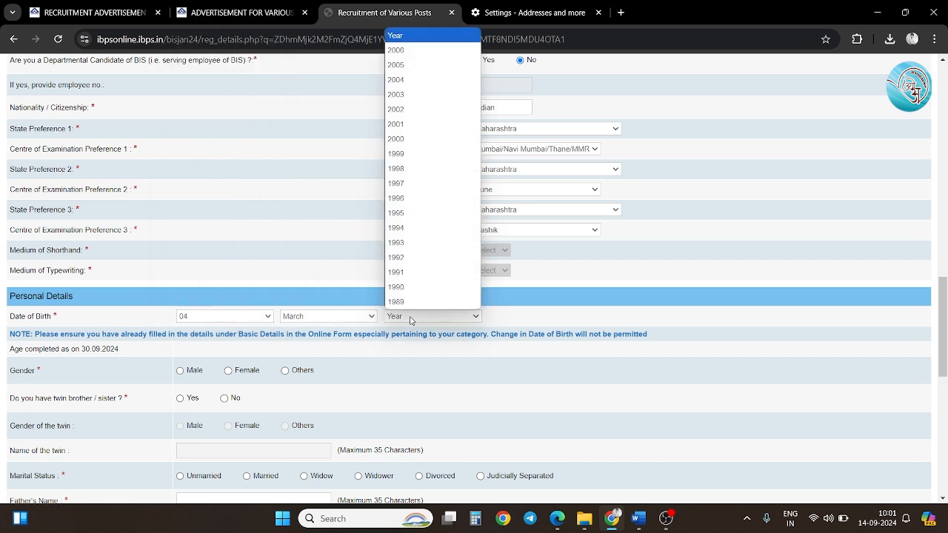
{"action": "left_click", "coordinate": [413, 169]}
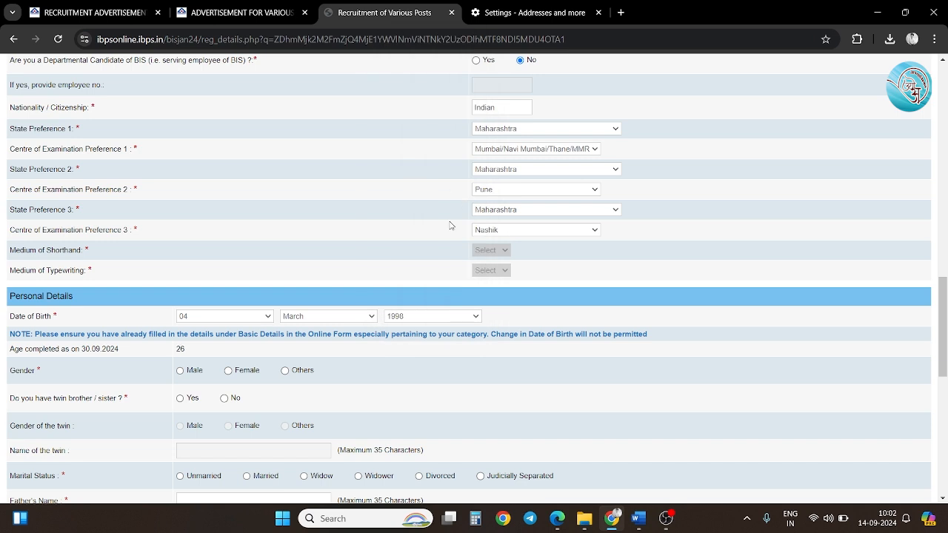
Set gender Male, twin No, and marital status Married.
{"action": "scroll", "coordinate": [358, 259], "scroll_direction": "down", "scroll_amount": 1}
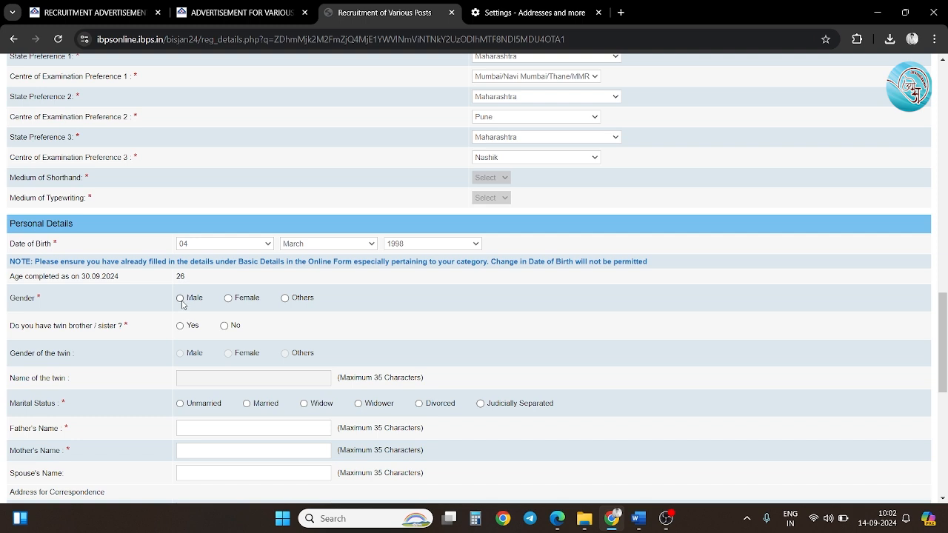
{"action": "left_click", "coordinate": [184, 304]}
{"action": "left_click", "coordinate": [224, 327]}
{"action": "scroll", "coordinate": [222, 330], "scroll_direction": "down", "scroll_amount": 1}
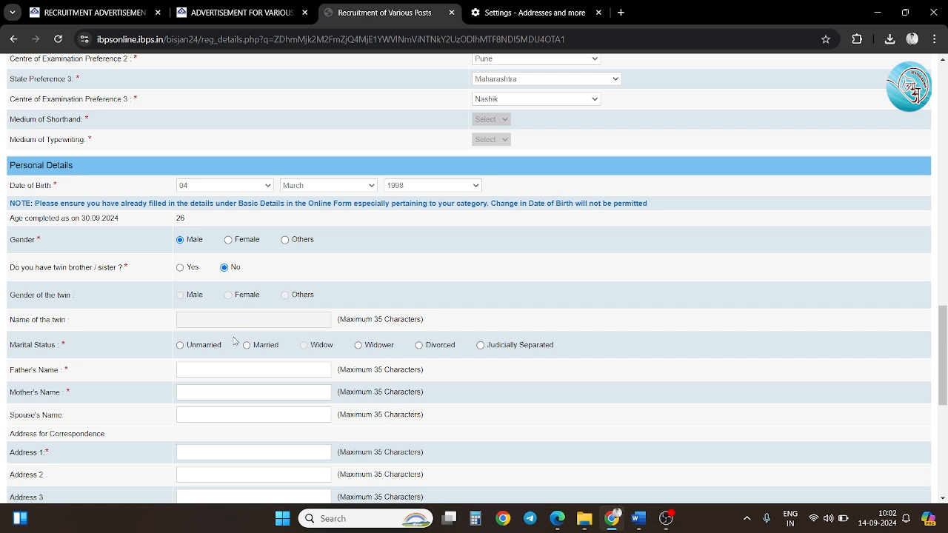
{"action": "left_click", "coordinate": [248, 347]}
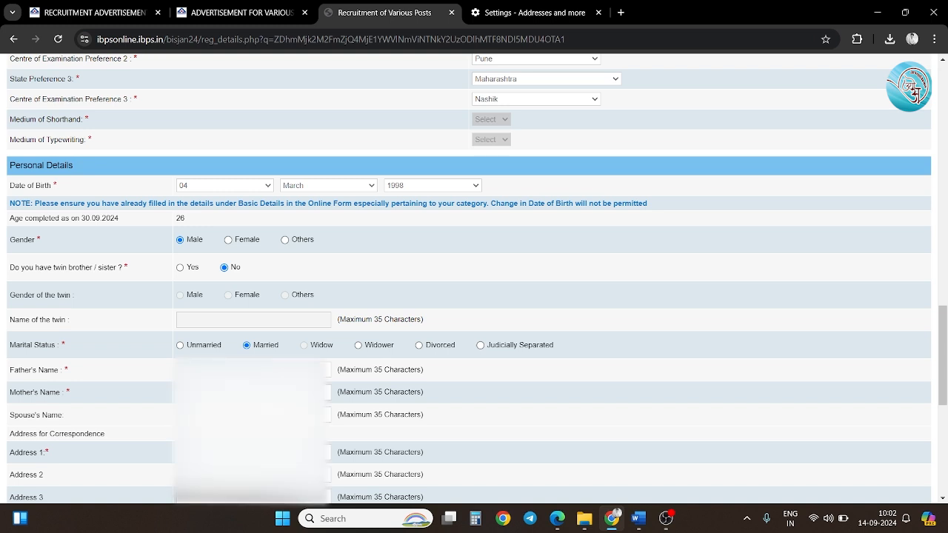
Make the permanent address the same as the correspondence address.
{"action": "scroll", "coordinate": [203, 368], "scroll_direction": "down", "scroll_amount": 3}
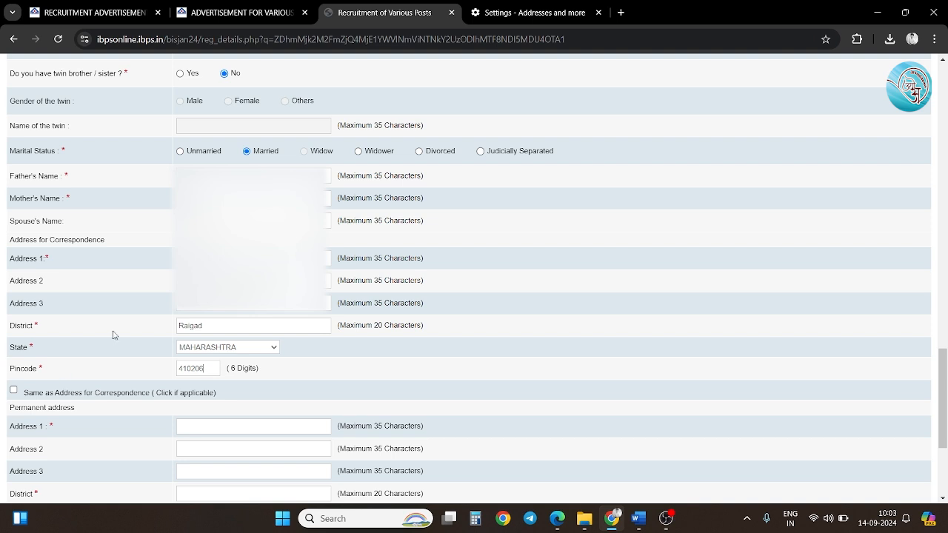
{"action": "scroll", "coordinate": [113, 334], "scroll_direction": "down", "scroll_amount": 1}
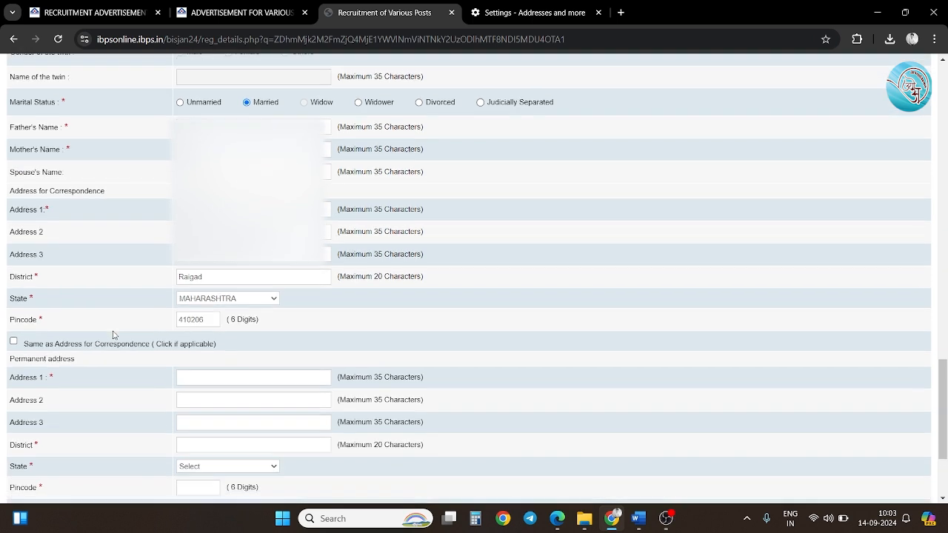
{"action": "left_click", "coordinate": [14, 343]}
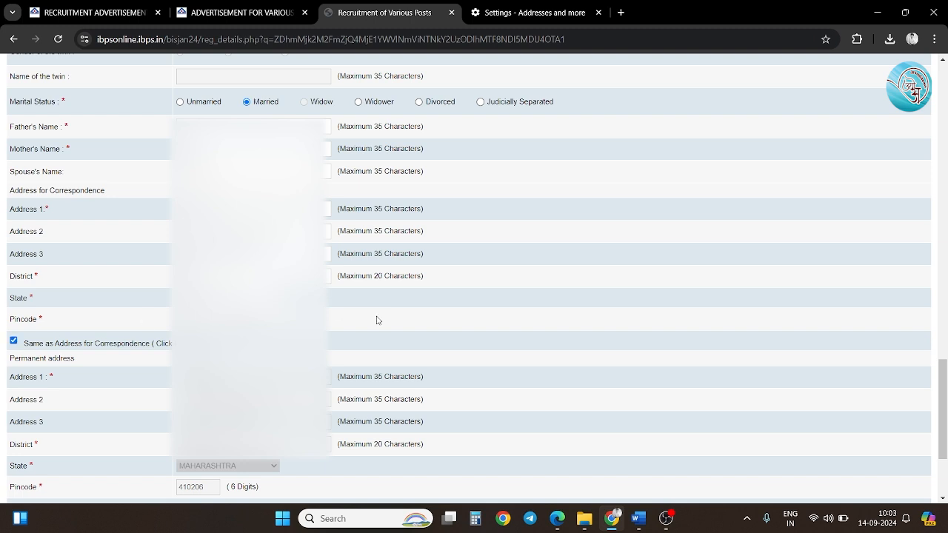
{"action": "scroll", "coordinate": [378, 320], "scroll_direction": "down", "scroll_amount": 2}
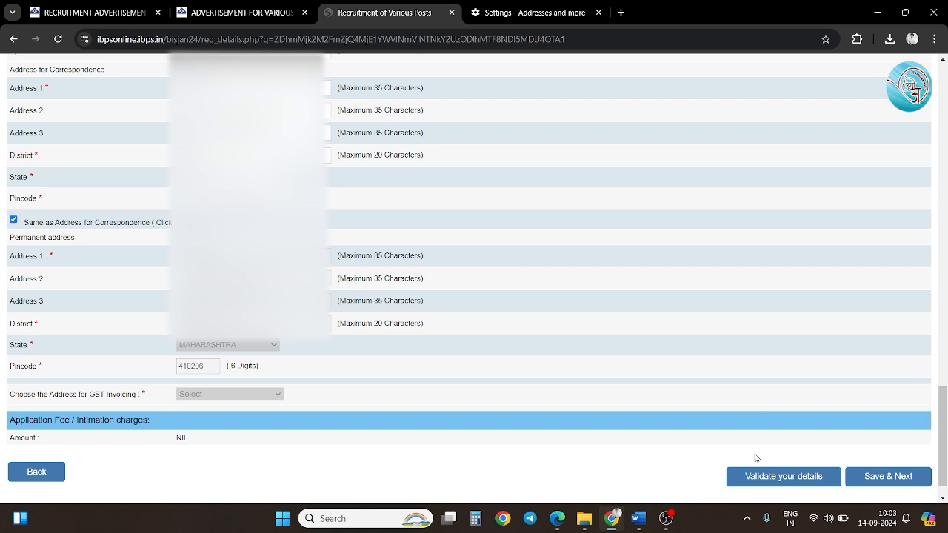
Validate the details, dismiss the 'Verified Successfully' alert, and save to reach Educational Qualification.
{"action": "left_click", "coordinate": [757, 478]}
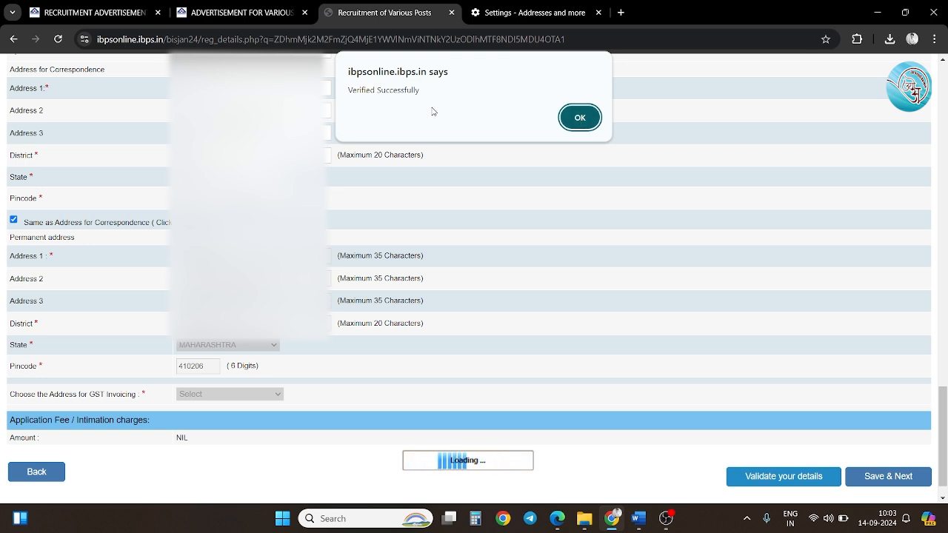
{"action": "left_click", "coordinate": [578, 118]}
{"action": "left_click", "coordinate": [886, 486]}
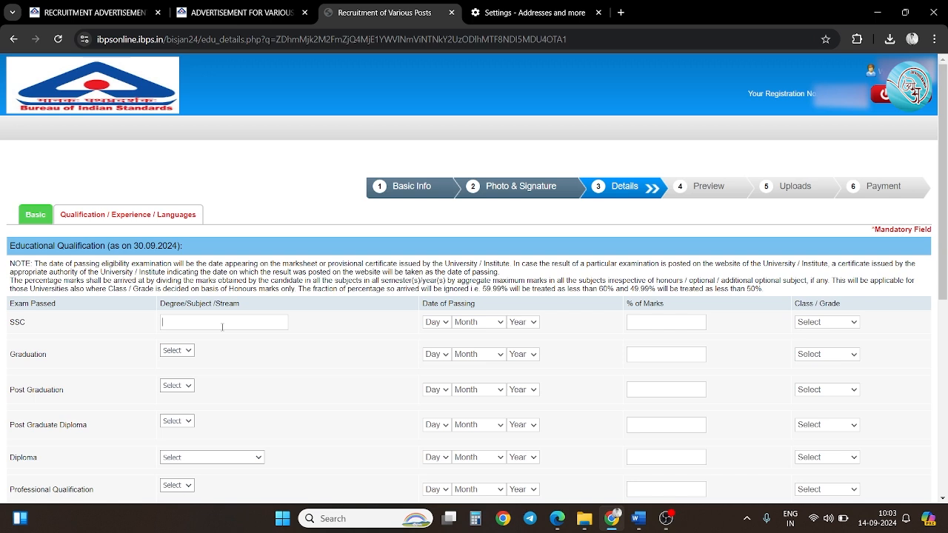
Enter SSC as the exam with passing date 07 June 2013.
{"action": "type", "text": "SSC"}
{"action": "scroll", "coordinate": [369, 326], "scroll_direction": "down", "scroll_amount": 1}
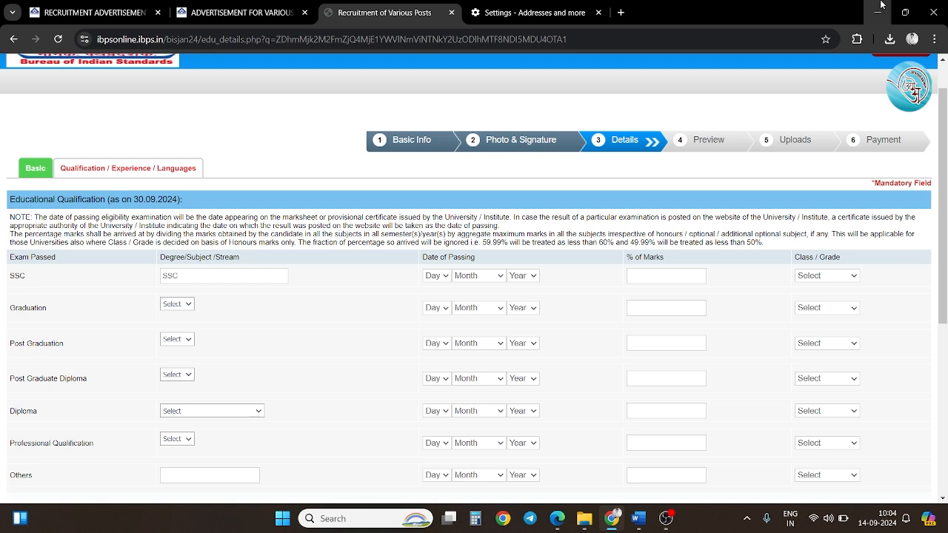
{"action": "left_click", "coordinate": [437, 275]}
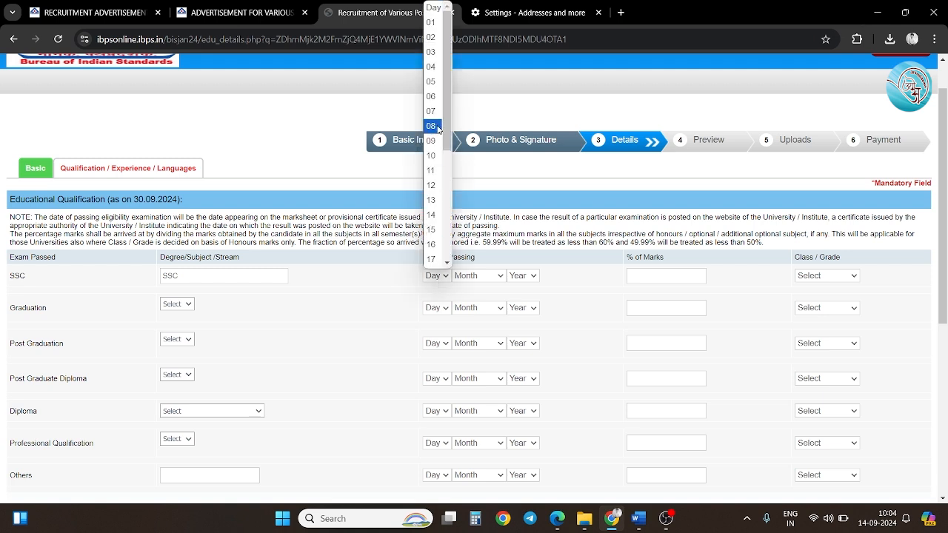
{"action": "left_click", "coordinate": [431, 111]}
{"action": "left_click", "coordinate": [476, 275]}
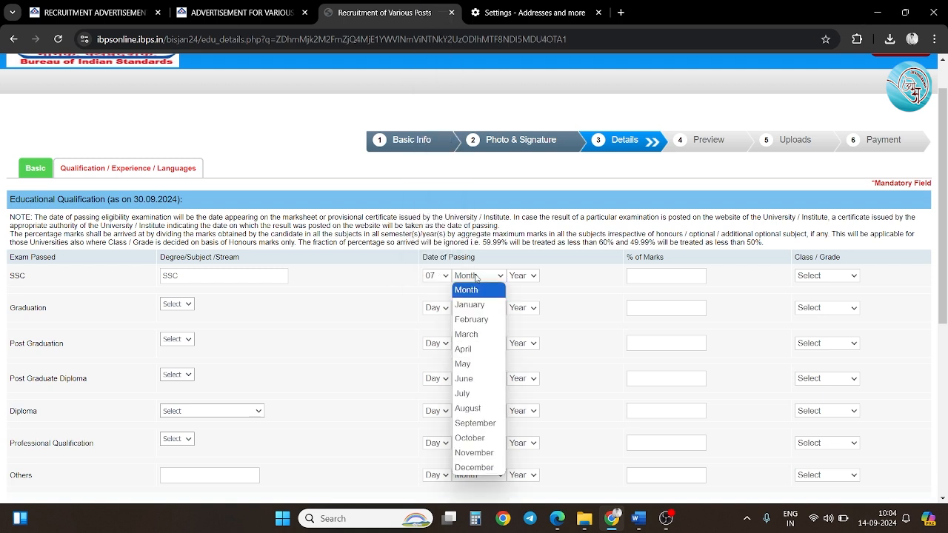
{"action": "left_click", "coordinate": [476, 385]}
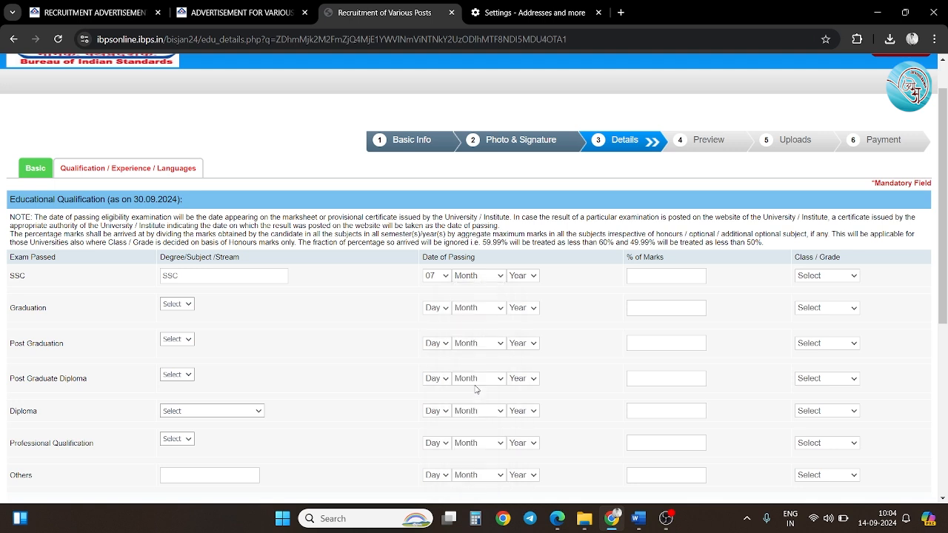
{"action": "left_click", "coordinate": [522, 275]}
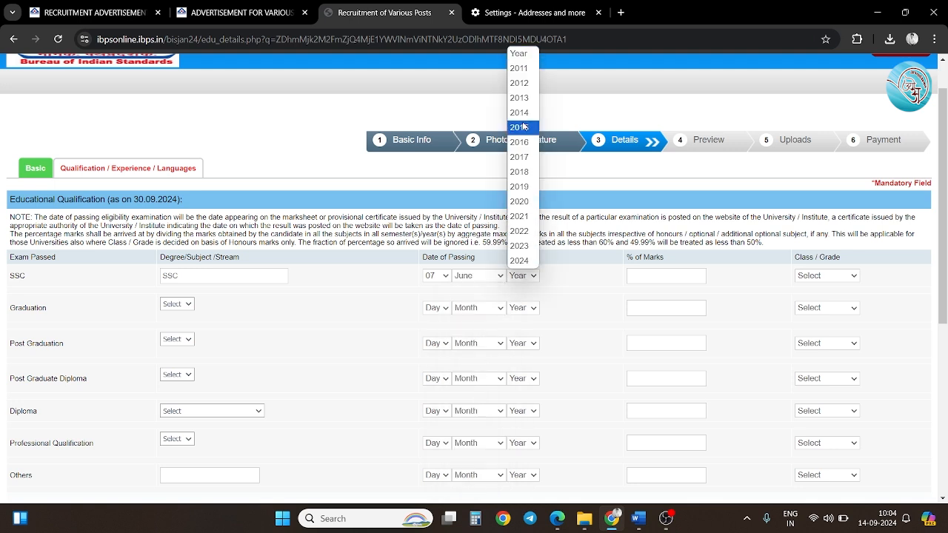
{"action": "left_click", "coordinate": [523, 97]}
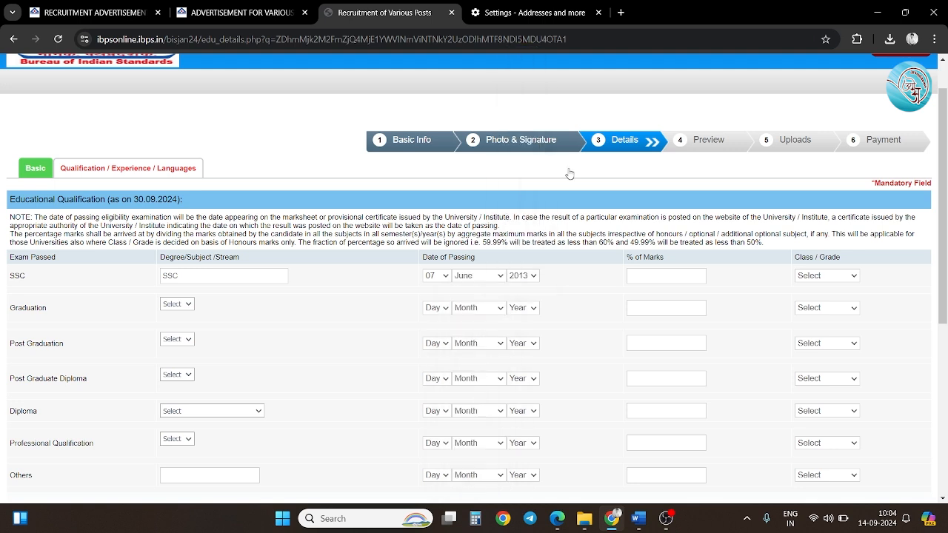
Give SSC 76.86 percent marks and First Class, and set the graduation degree to Others.
{"action": "left_click", "coordinate": [639, 274]}
{"action": "type", "text": "76"}
{"action": "type", "text": ".86"}
{"action": "left_click", "coordinate": [817, 281]}
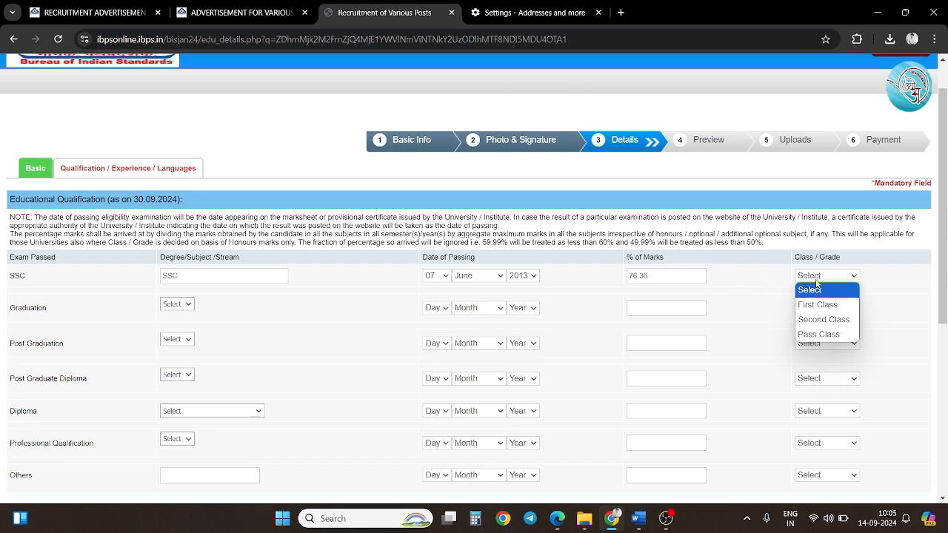
{"action": "left_click", "coordinate": [817, 305]}
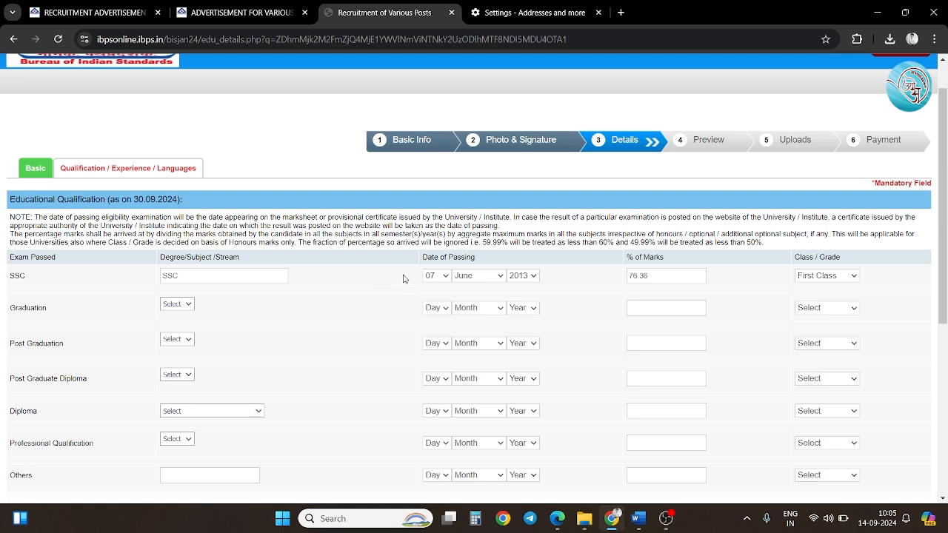
{"action": "left_click", "coordinate": [185, 305]}
{"action": "left_click", "coordinate": [175, 334]}
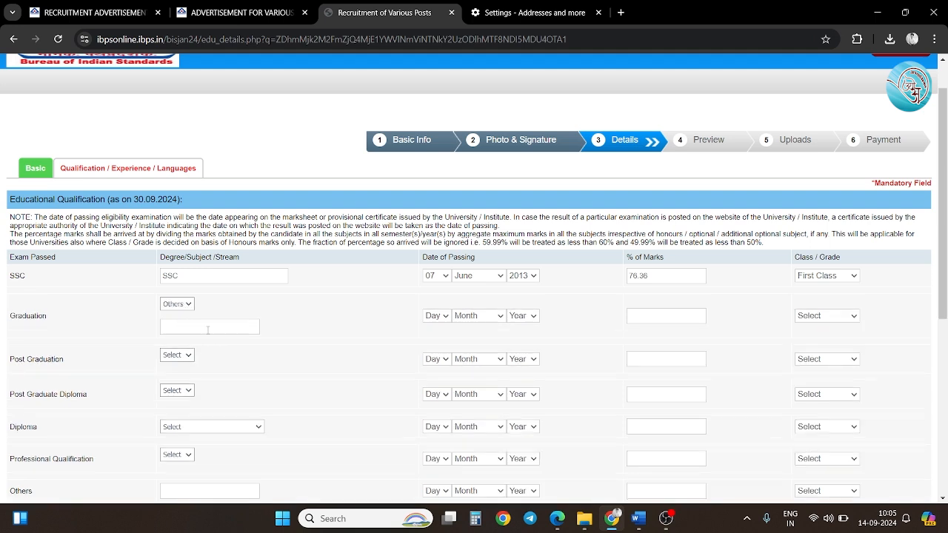
Enter graduation as BE Mechanical, passed 12 July 2019 with 61.00 marks, First Class.
{"action": "left_click", "coordinate": [209, 330]}
{"action": "type", "text": "BE"}
{"action": "type", "text": " in"}
{"action": "type", "text": " Mechan"}
{"action": "type", "text": "ical"}
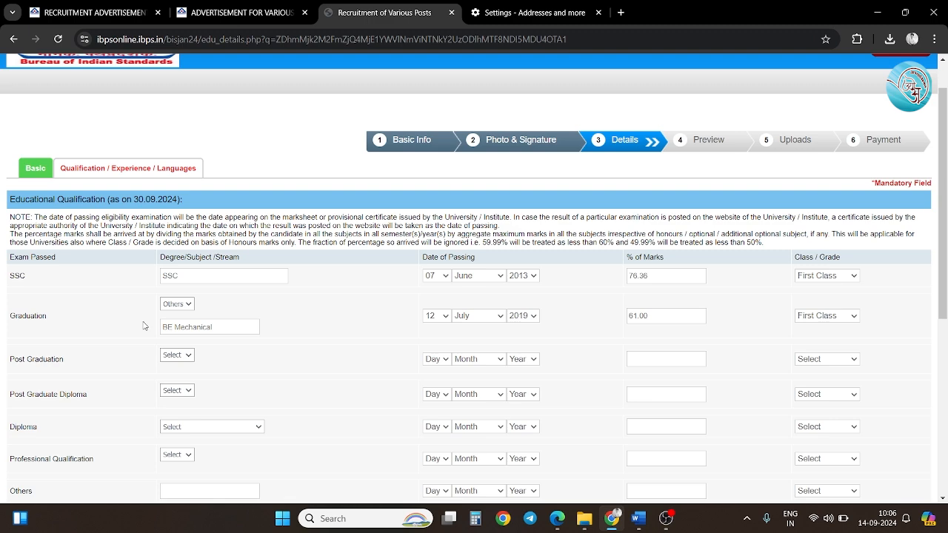
{"action": "scroll", "coordinate": [145, 326], "scroll_direction": "down", "scroll_amount": 1}
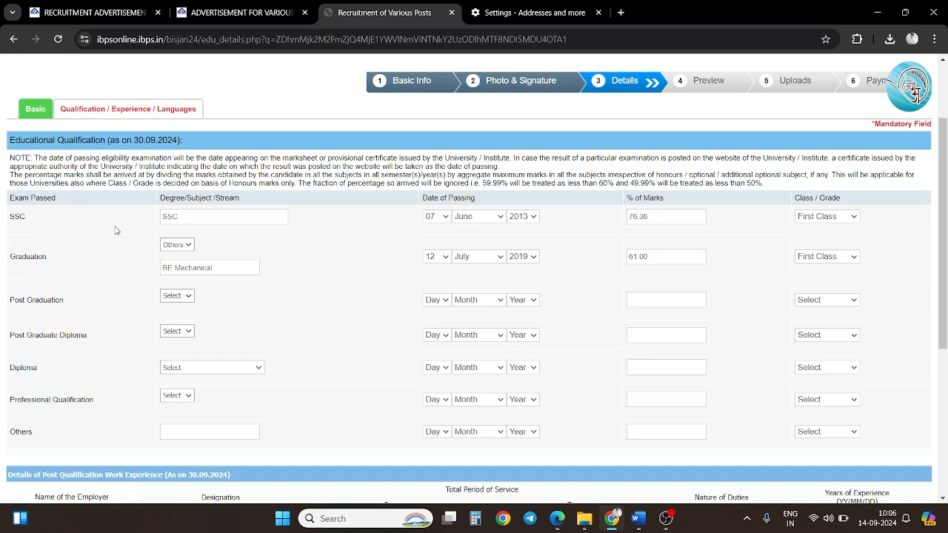
{"action": "scroll", "coordinate": [237, 261], "scroll_direction": "down", "scroll_amount": 1}
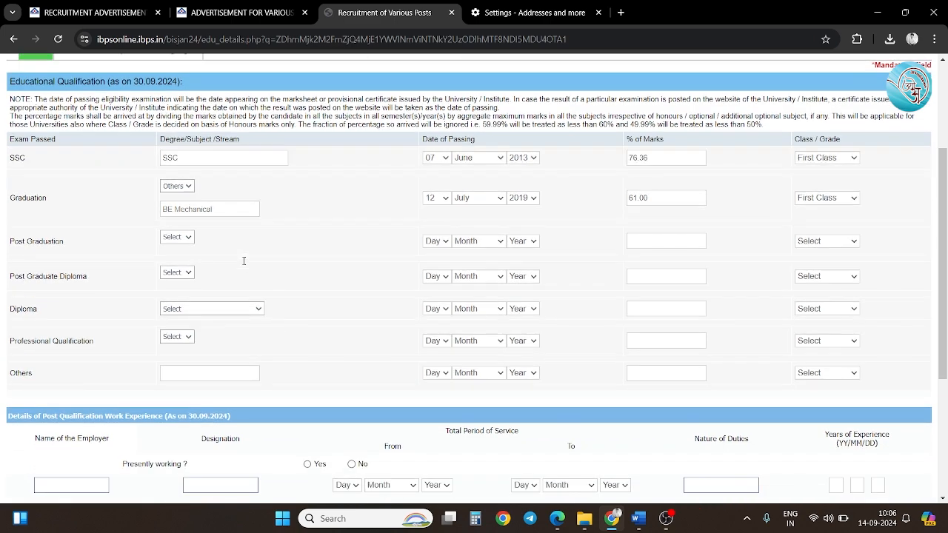
Add the 3 years diploma in Mechanical: 09 June 2016, 67.00 marks, First Class.
{"action": "left_click", "coordinate": [205, 311]}
{"action": "left_click", "coordinate": [206, 337]}
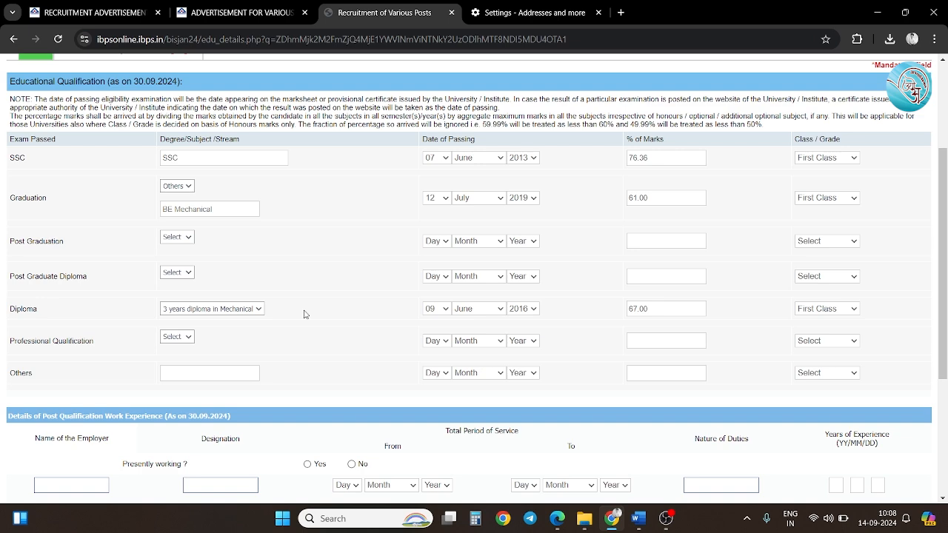
{"action": "scroll", "coordinate": [304, 314], "scroll_direction": "down", "scroll_amount": 2}
{"action": "scroll", "coordinate": [304, 315], "scroll_direction": "down", "scroll_amount": 2}
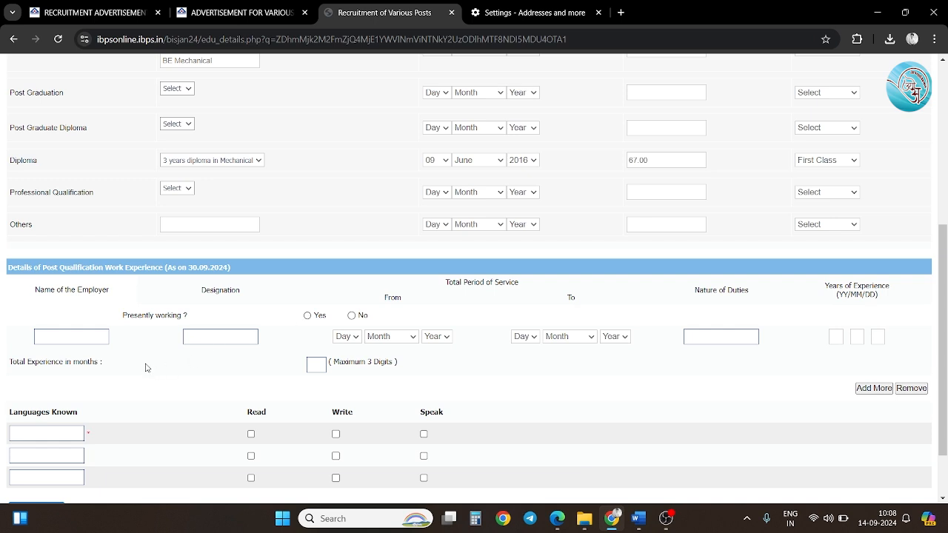
List English, Marathi and Hindi as read, written and spoken, then validate and save the education details.
{"action": "scroll", "coordinate": [239, 354], "scroll_direction": "down", "scroll_amount": 1}
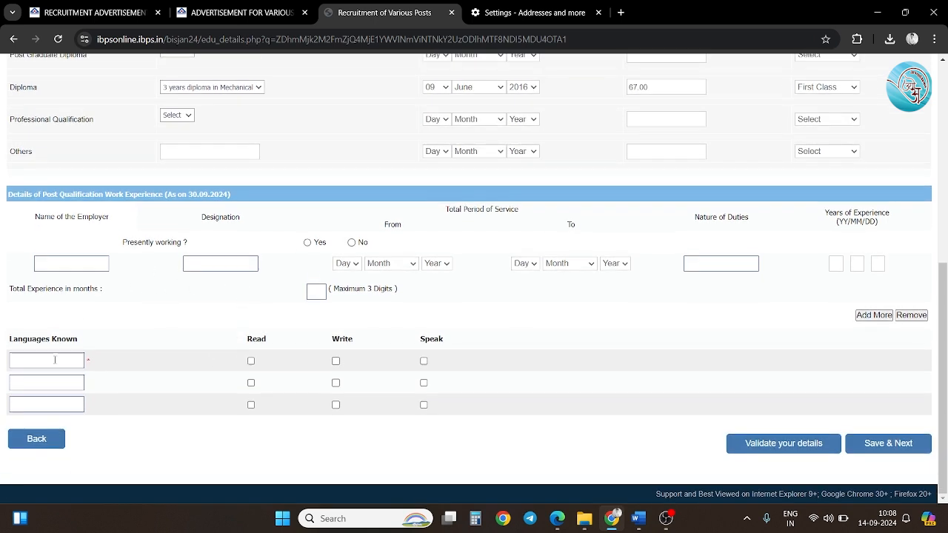
{"action": "left_click", "coordinate": [44, 361]}
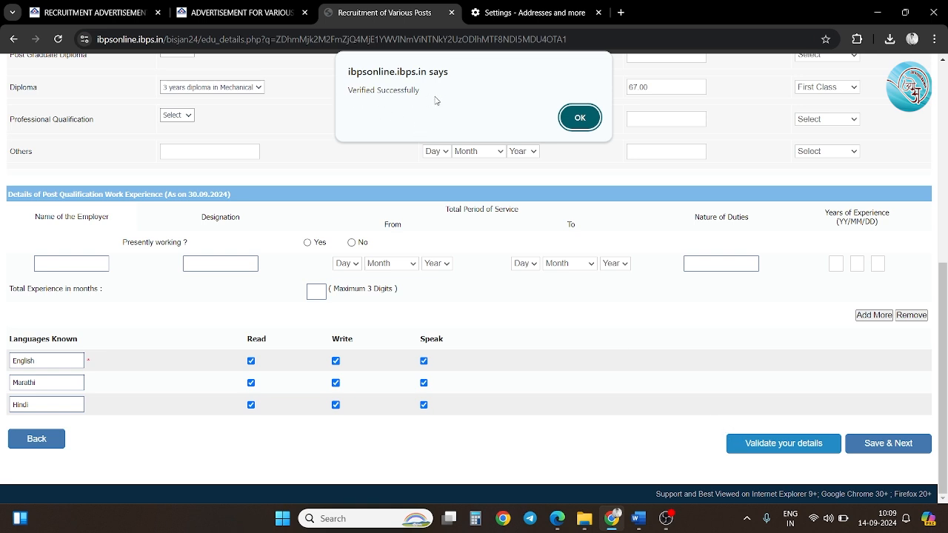
{"action": "left_click", "coordinate": [580, 119]}
{"action": "left_click", "coordinate": [875, 444]}
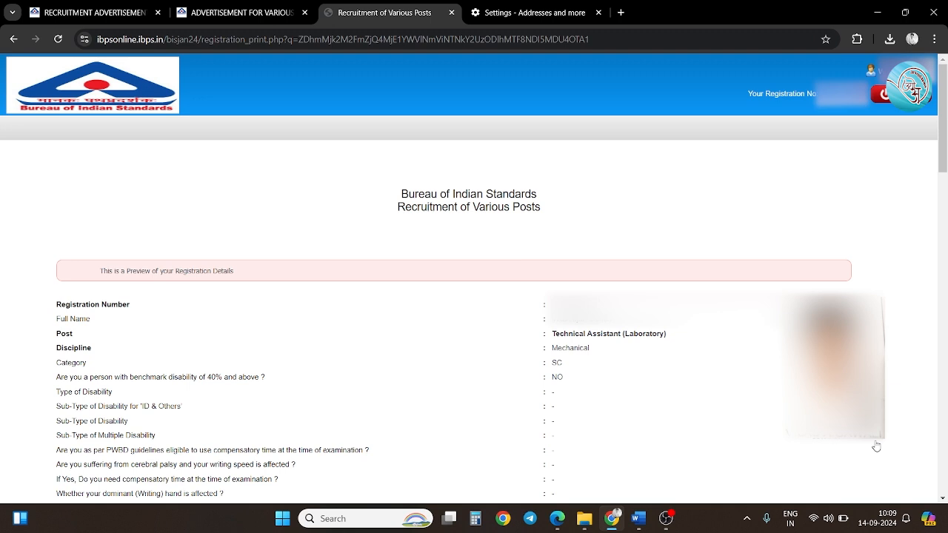
Tick I Agree on the declaration and confirm both Complete Registration alerts.
{"action": "scroll", "coordinate": [877, 446], "scroll_direction": "down", "scroll_amount": 15}
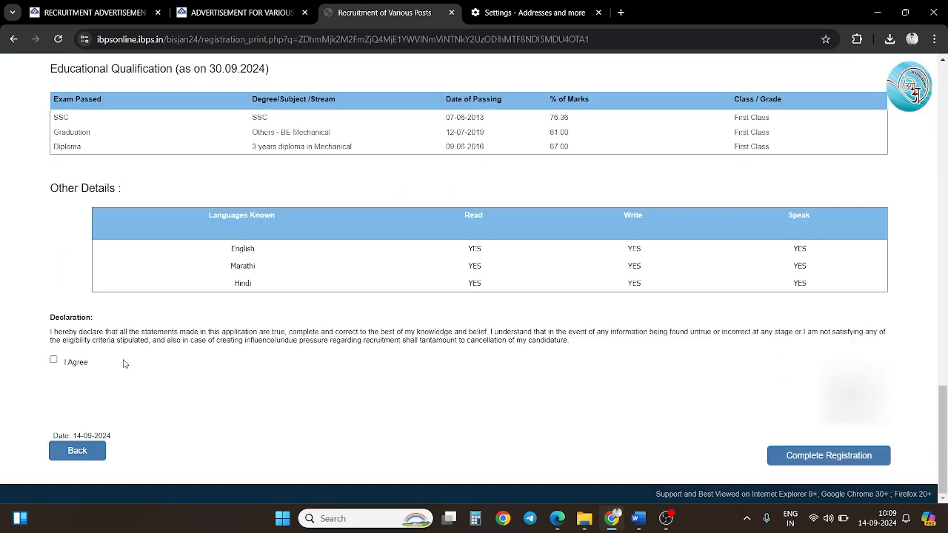
{"action": "left_click", "coordinate": [55, 361]}
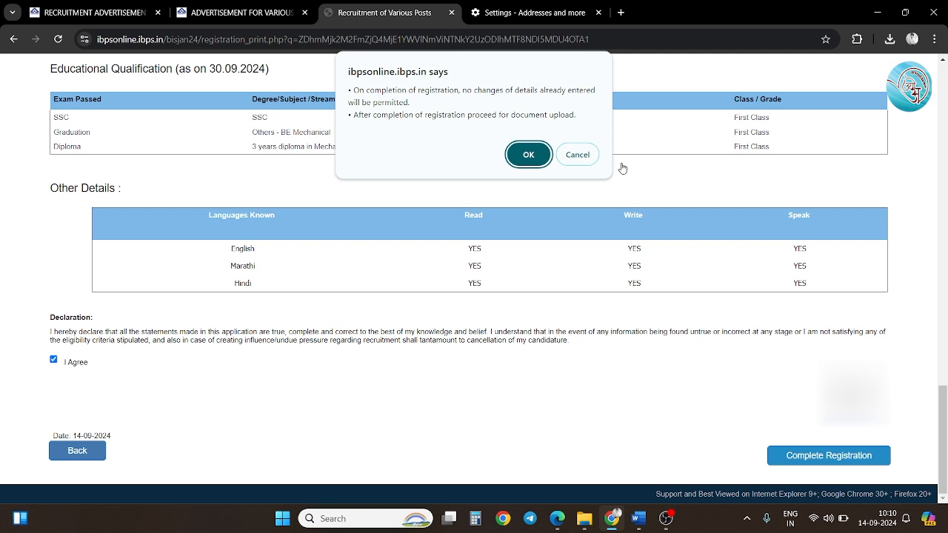
{"action": "left_click", "coordinate": [529, 155]}
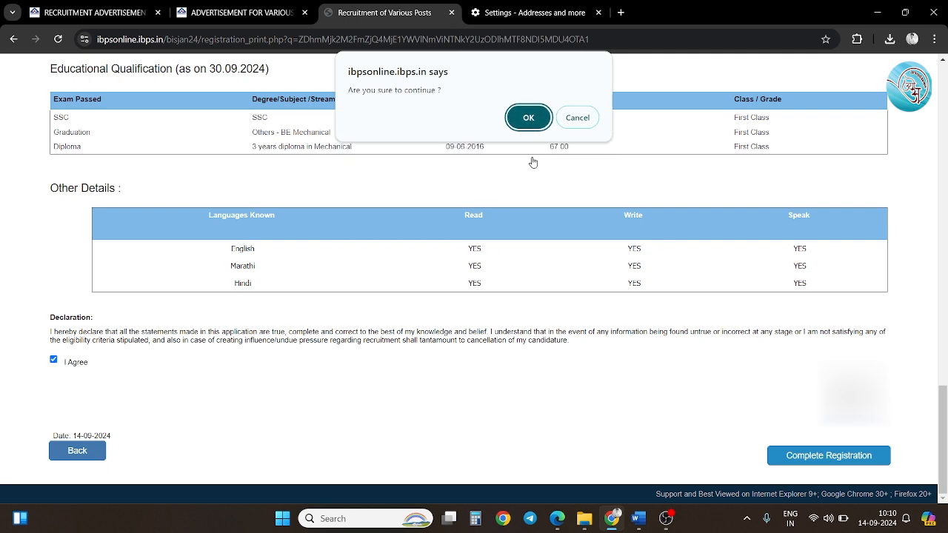
{"action": "left_click", "coordinate": [530, 123]}
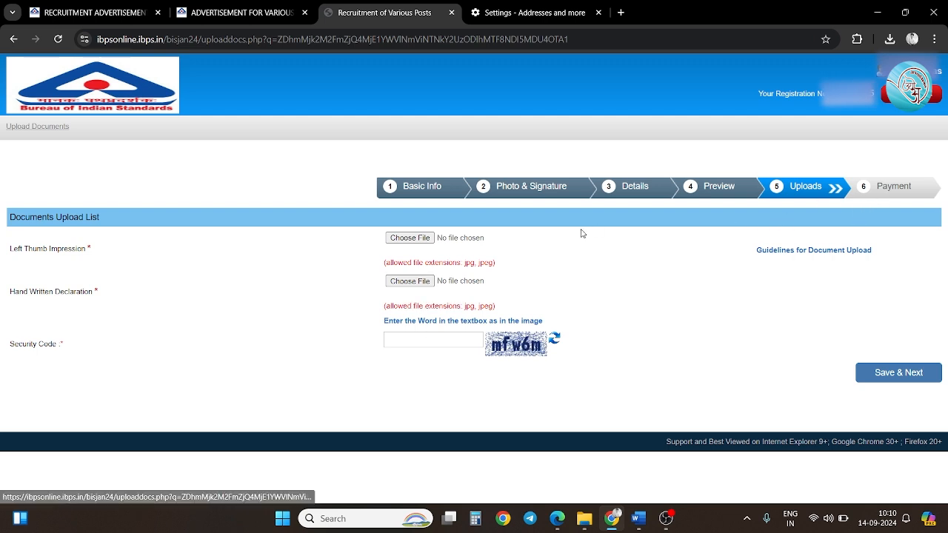
Attach LeftThumb.jpg as the left thumb impression and Declaration.jpg as the hand-written declaration.
{"action": "left_click", "coordinate": [410, 238]}
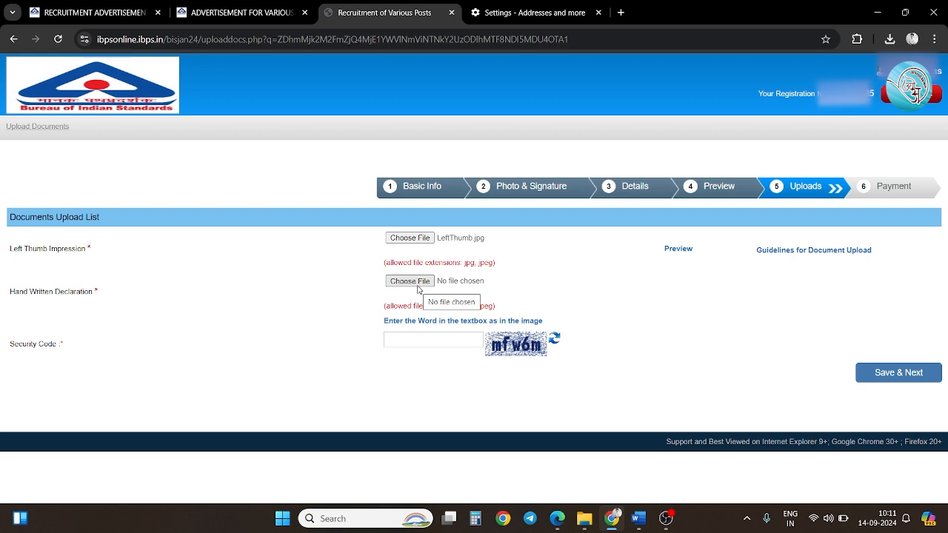
{"action": "left_click", "coordinate": [410, 281]}
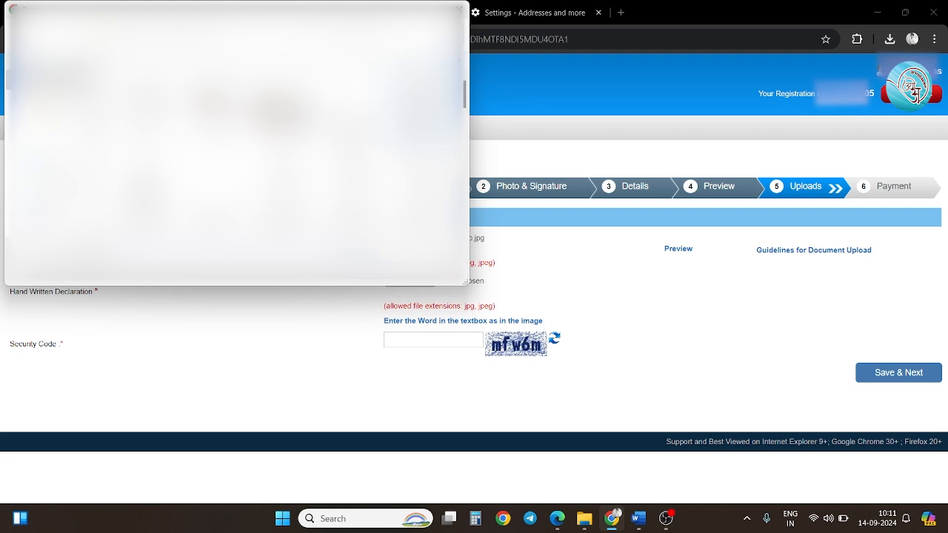
{"action": "double_click", "coordinate": [220, 197]}
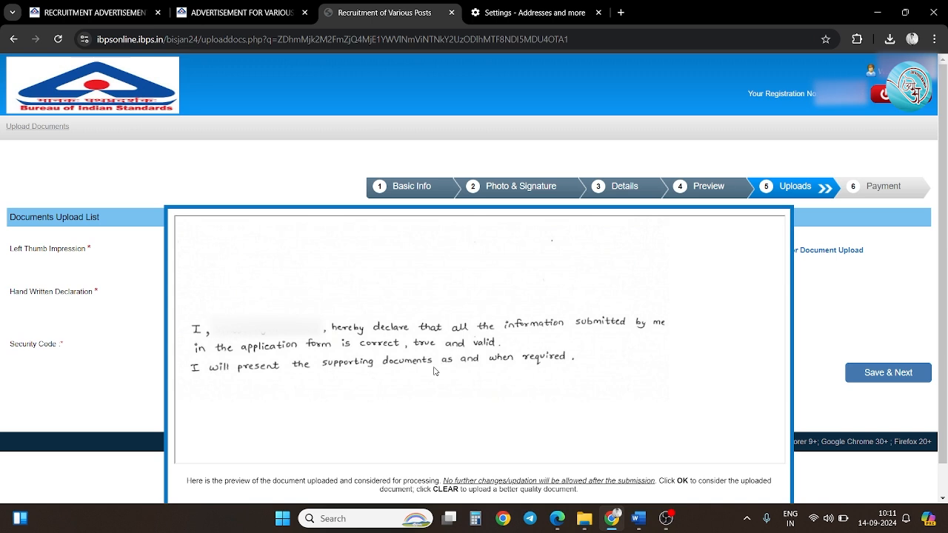
{"action": "scroll", "coordinate": [435, 371], "scroll_direction": "down", "scroll_amount": 1}
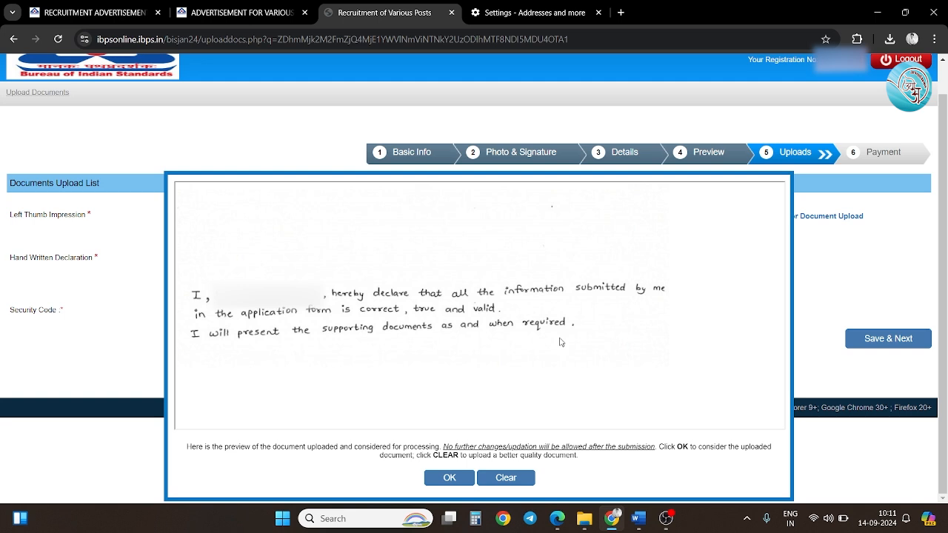
{"action": "left_click", "coordinate": [459, 480]}
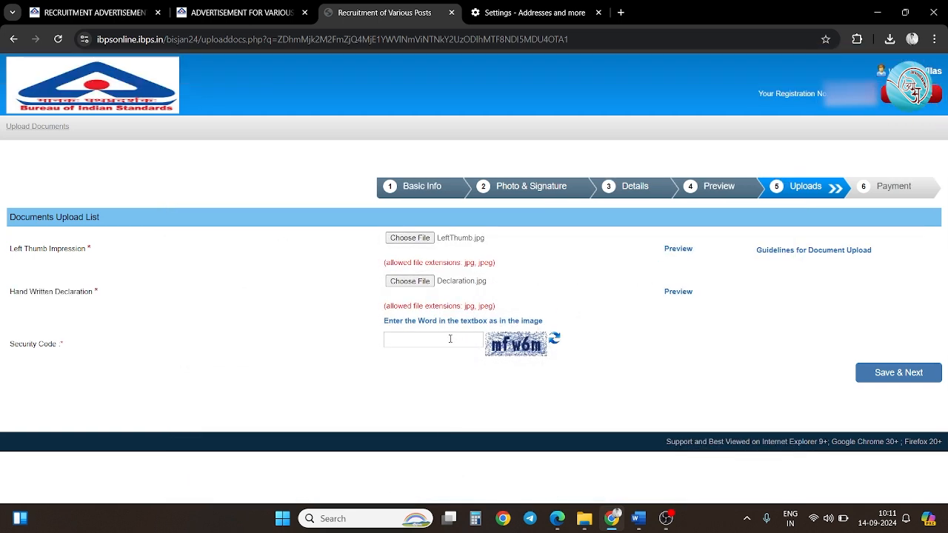
Enter the displayed security code and save the uploads for final submission.
{"action": "left_click", "coordinate": [448, 340]}
{"action": "type", "text": "mfw6m"}
{"action": "left_click", "coordinate": [911, 382]}
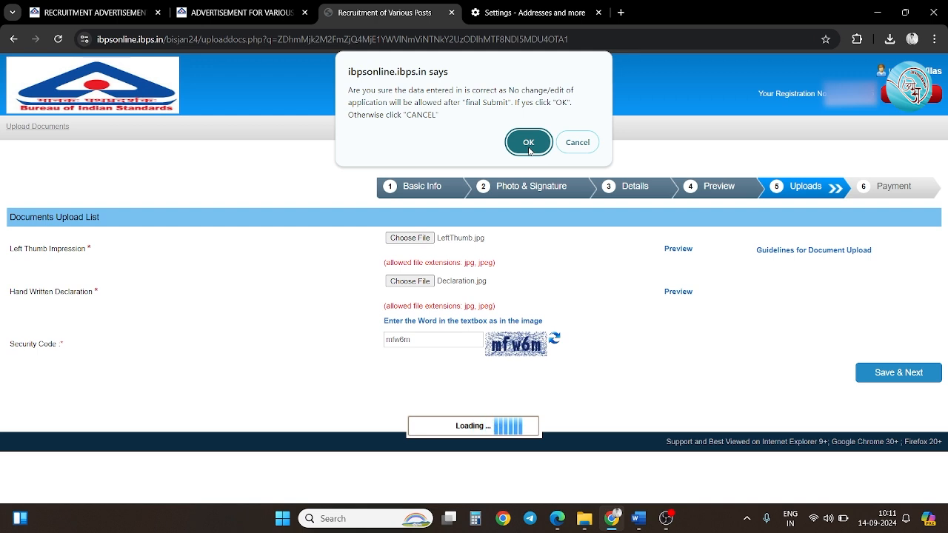
Accept the final-submit warning to open the Application Print page.
{"action": "left_click", "coordinate": [528, 143]}
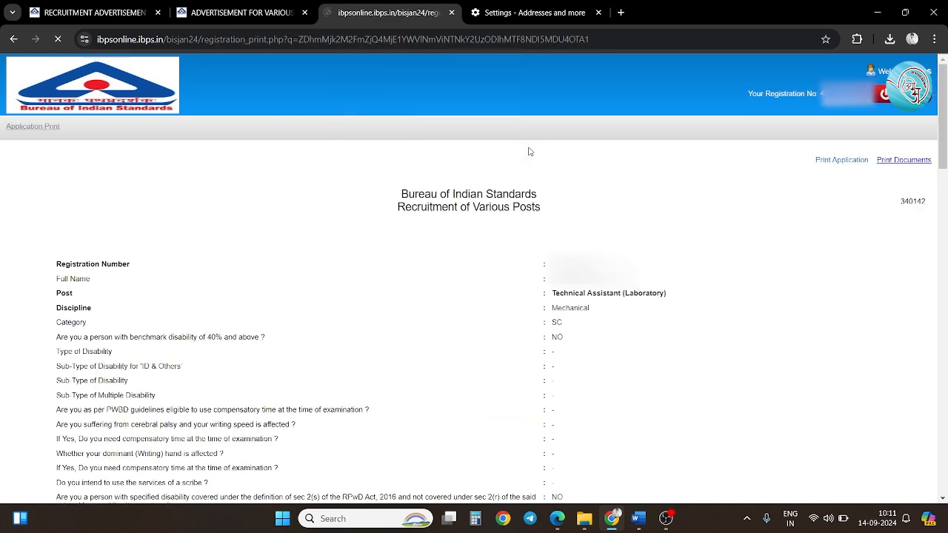